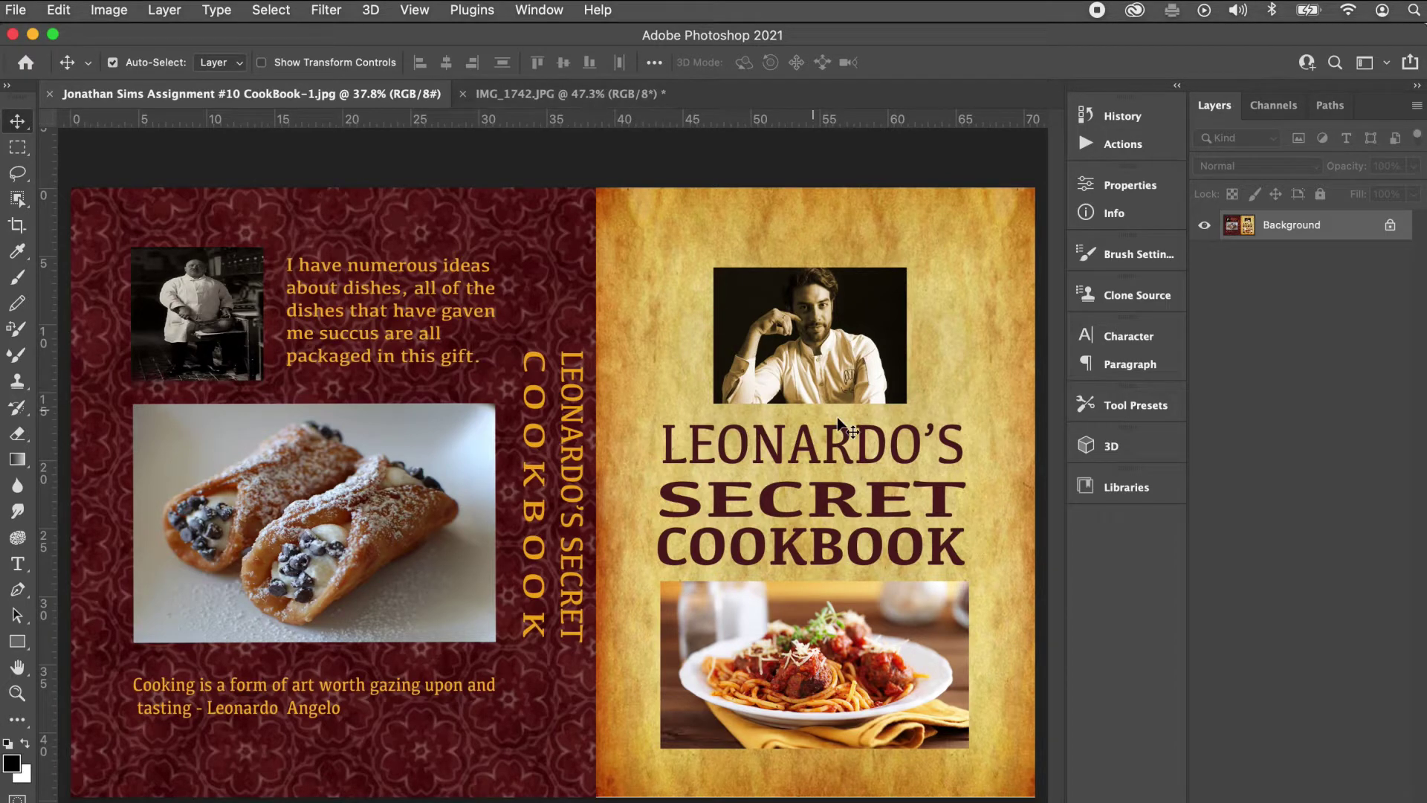
Select the front cover half of the cookbook design with the Rectangular Marquee
{"action": "left_click", "coordinate": [537, 99]}
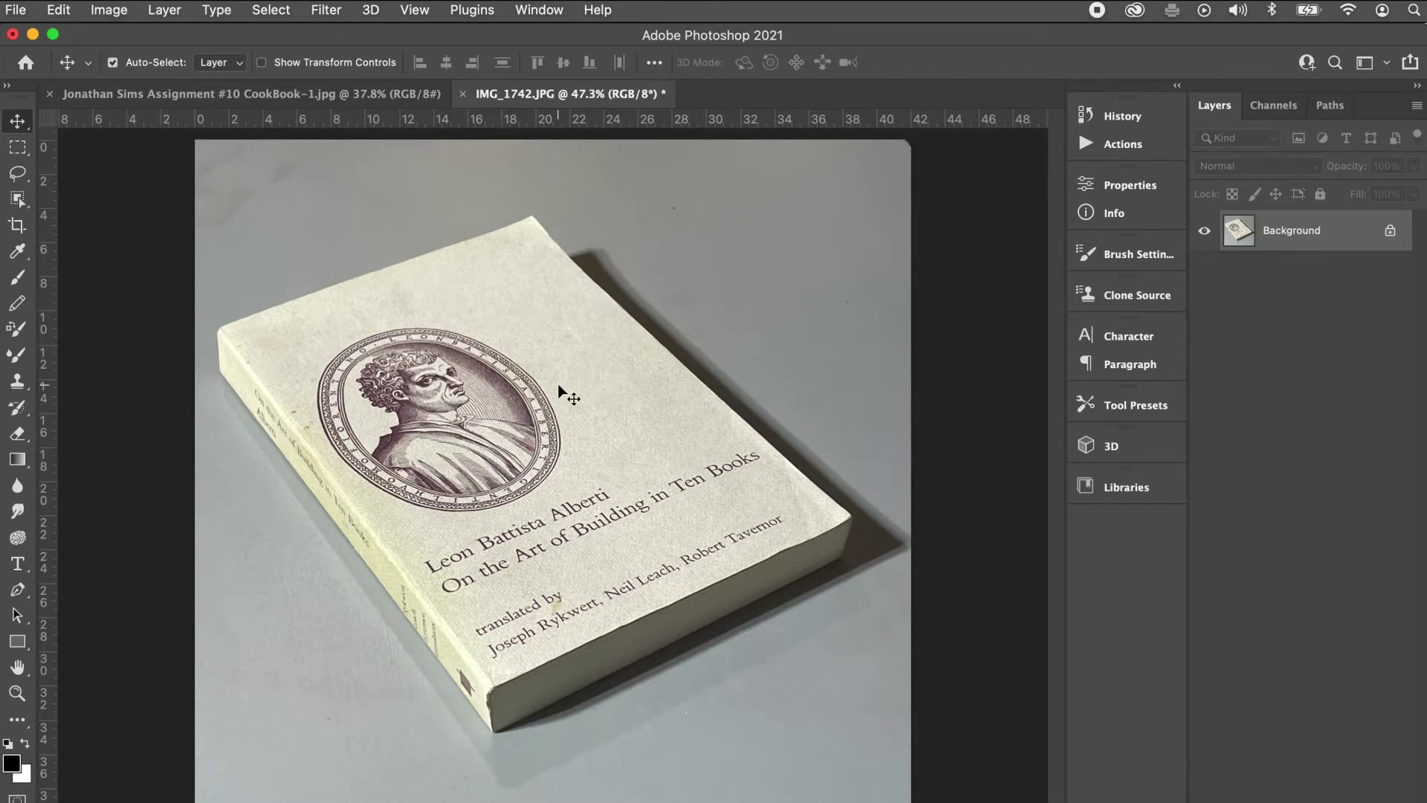
{"action": "left_click", "coordinate": [308, 94]}
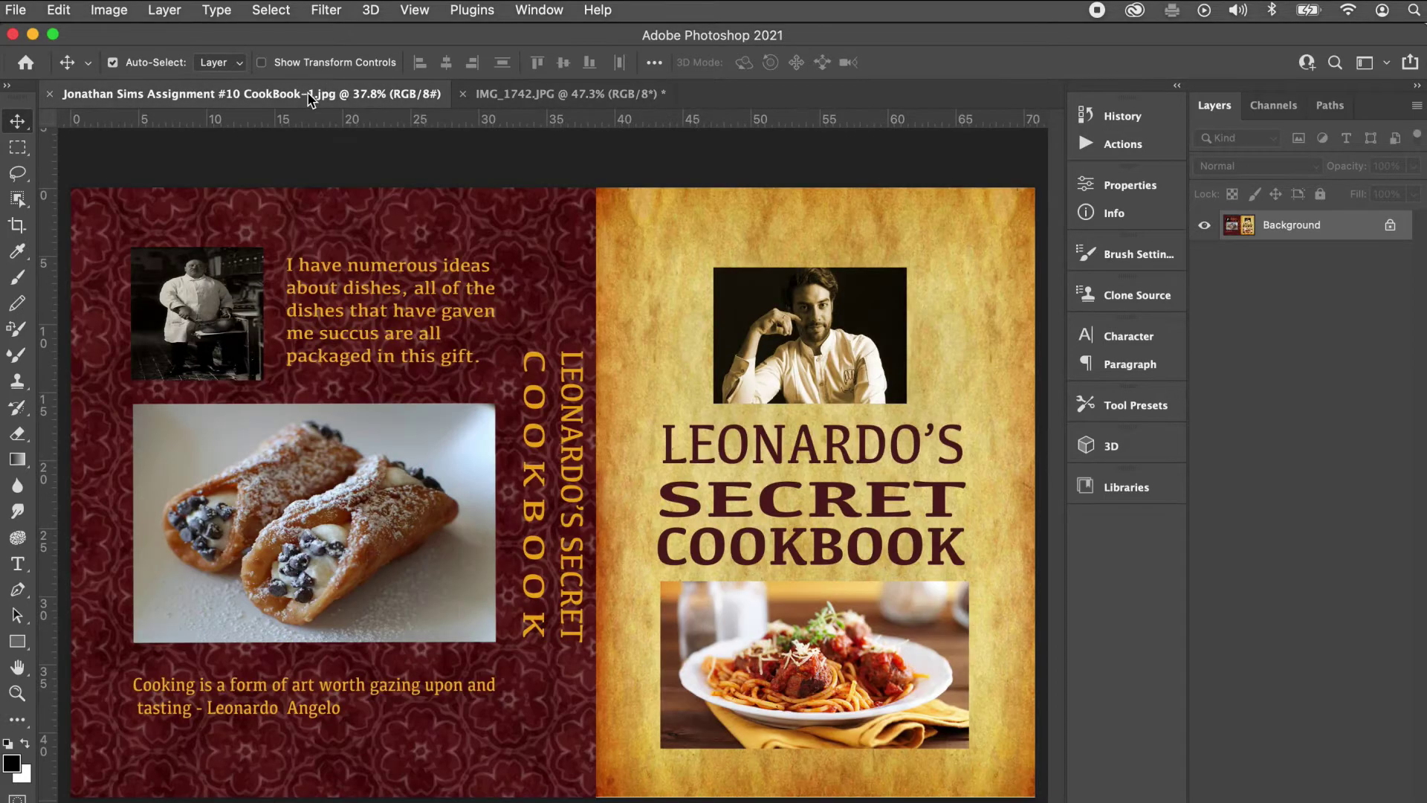
{"action": "left_click", "coordinate": [13, 152]}
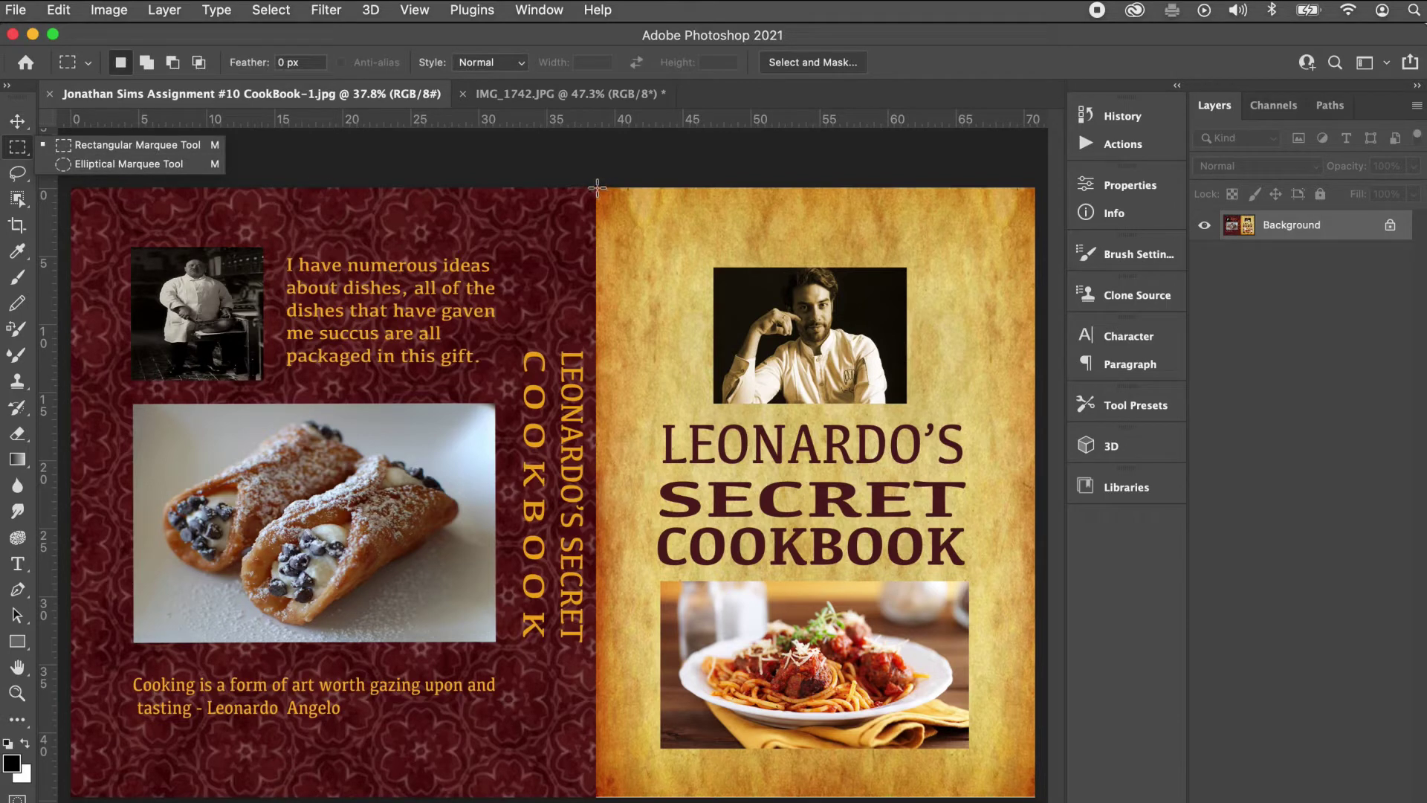
{"action": "left_click_drag", "start_coordinate": [596, 188], "coordinate": [1038, 793]}
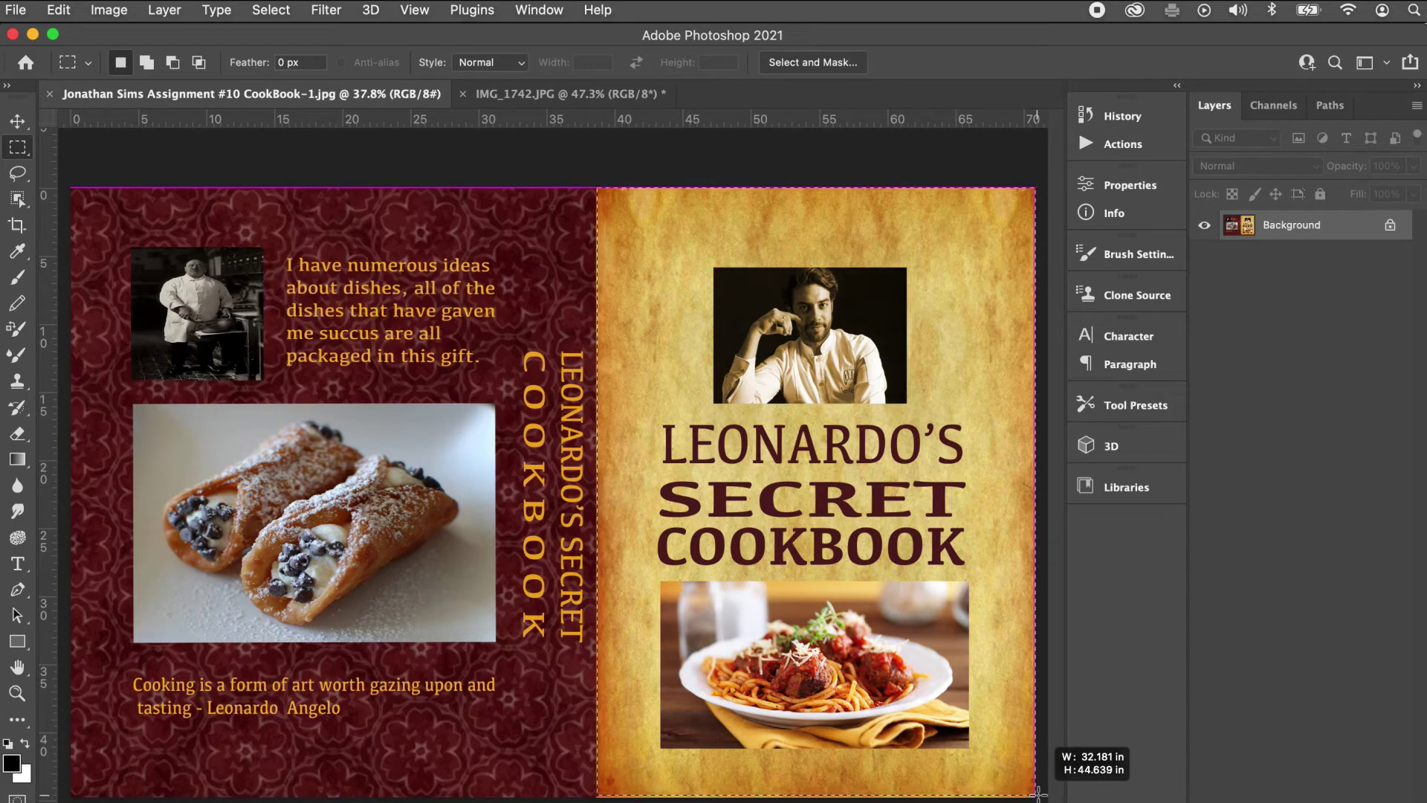
{"action": "left_click_drag", "start_coordinate": [1038, 794], "coordinate": [1038, 793]}
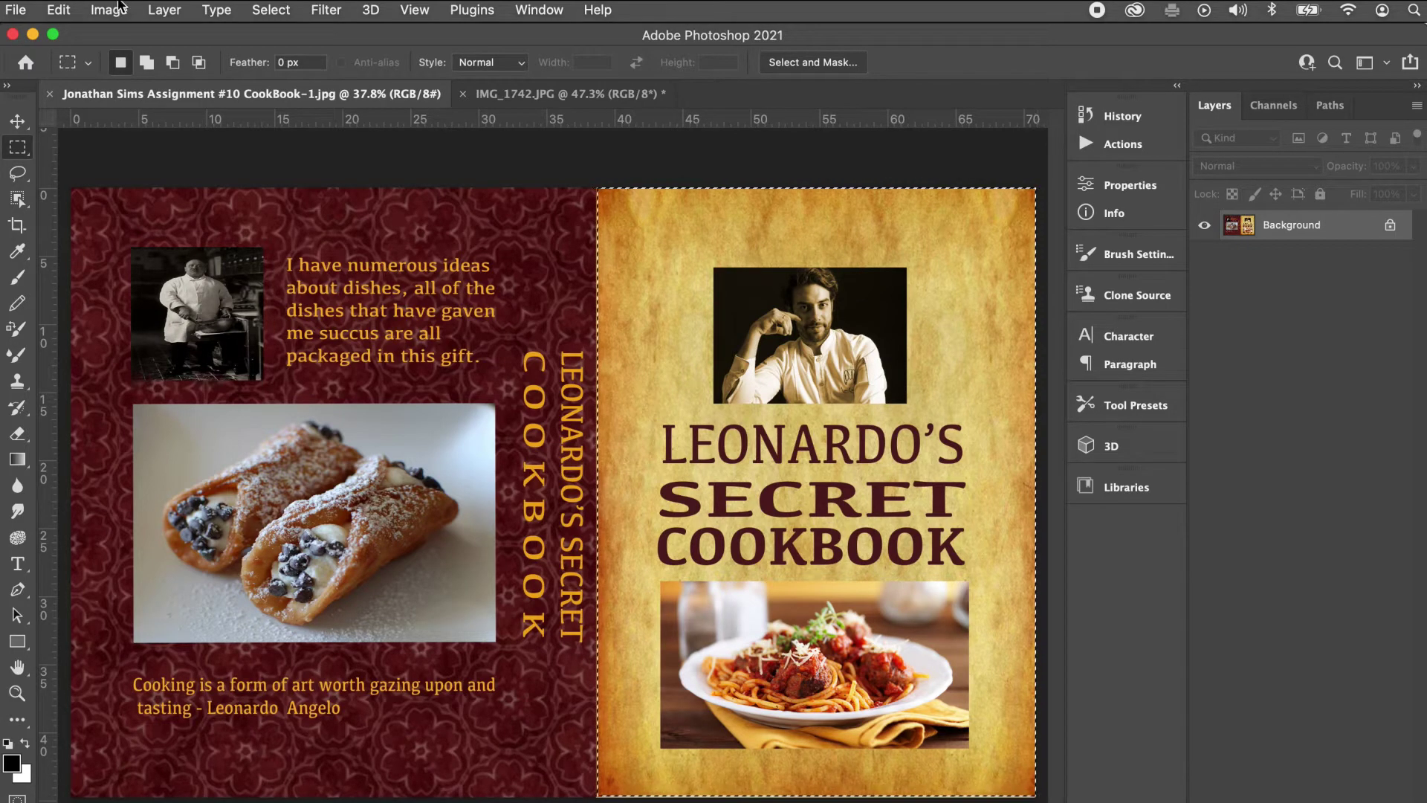
Copy the front cover selection and bring it over to IMG_1742.JPG
{"action": "left_click", "coordinate": [59, 10]}
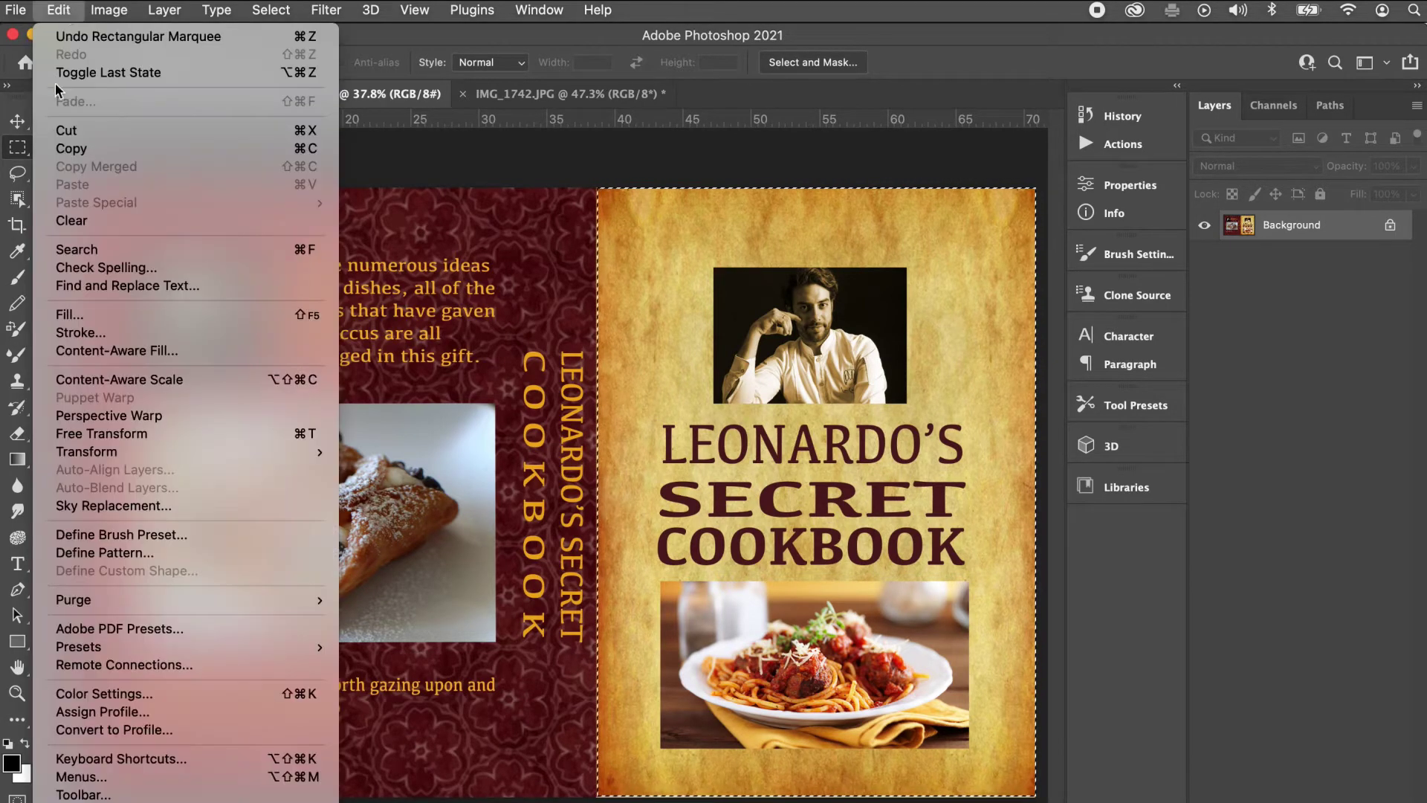
{"action": "left_click", "coordinate": [65, 150]}
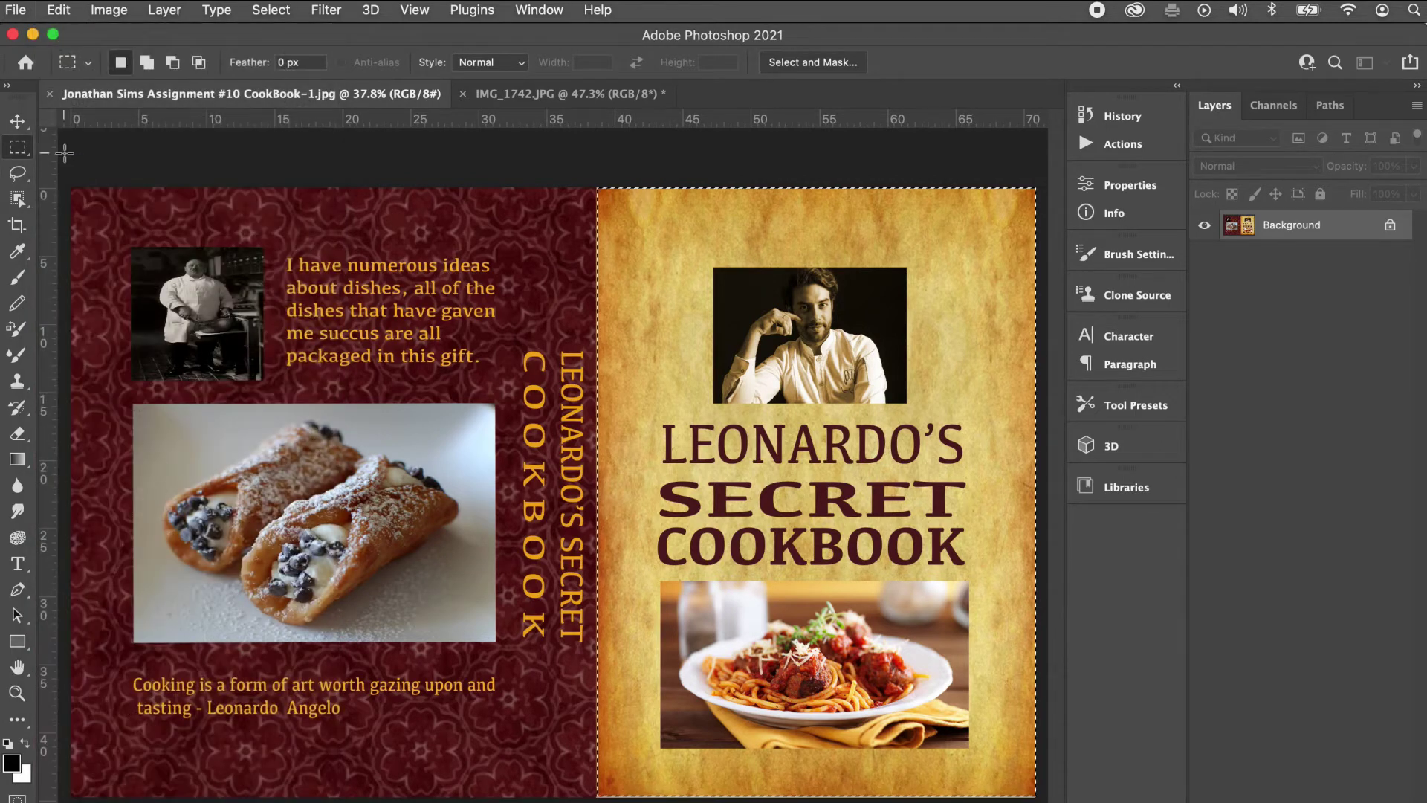
{"action": "left_click", "coordinate": [516, 96]}
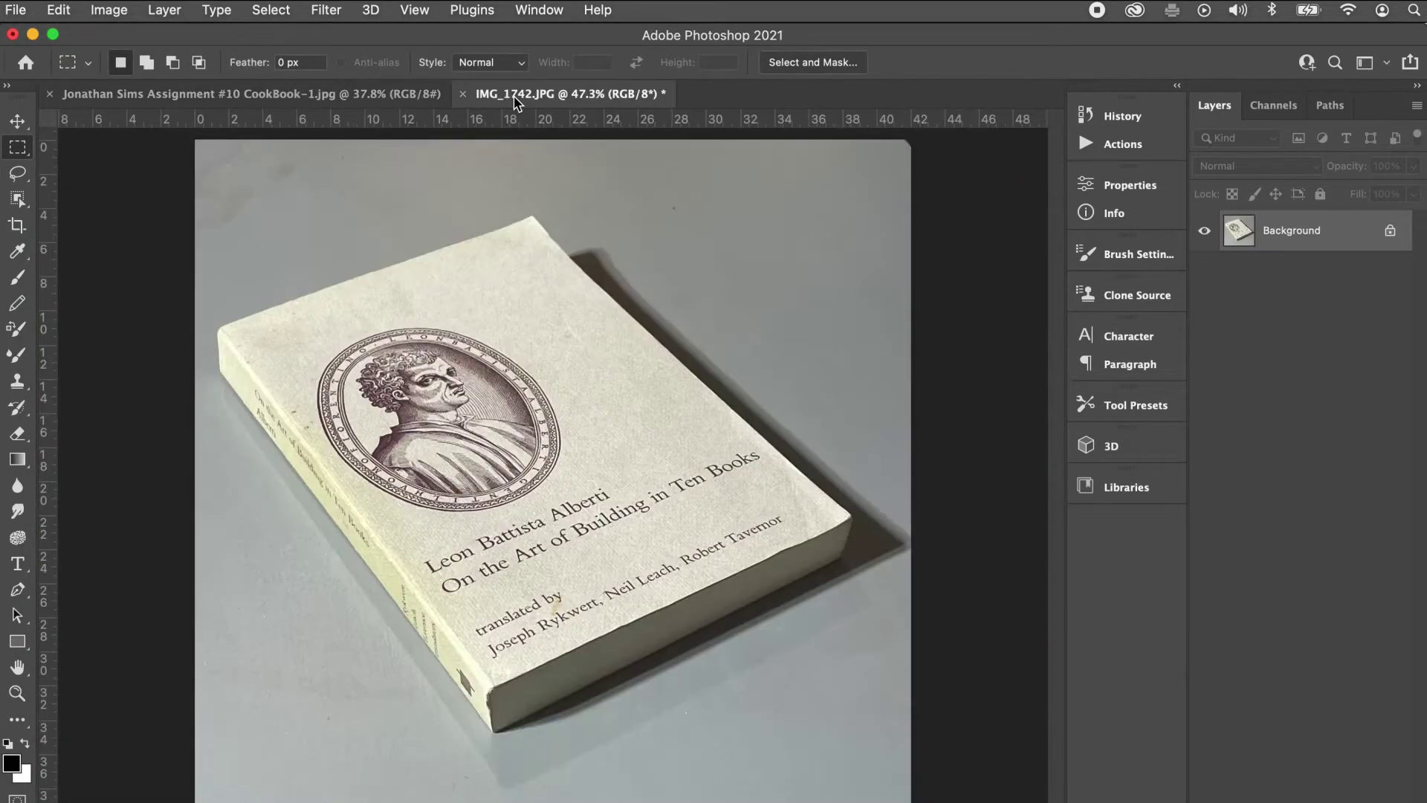
{"action": "left_click", "coordinate": [58, 10]}
Paste the cover as Layer 1, scale it to 94.27% and move it over the book
{"action": "left_click", "coordinate": [82, 185]}
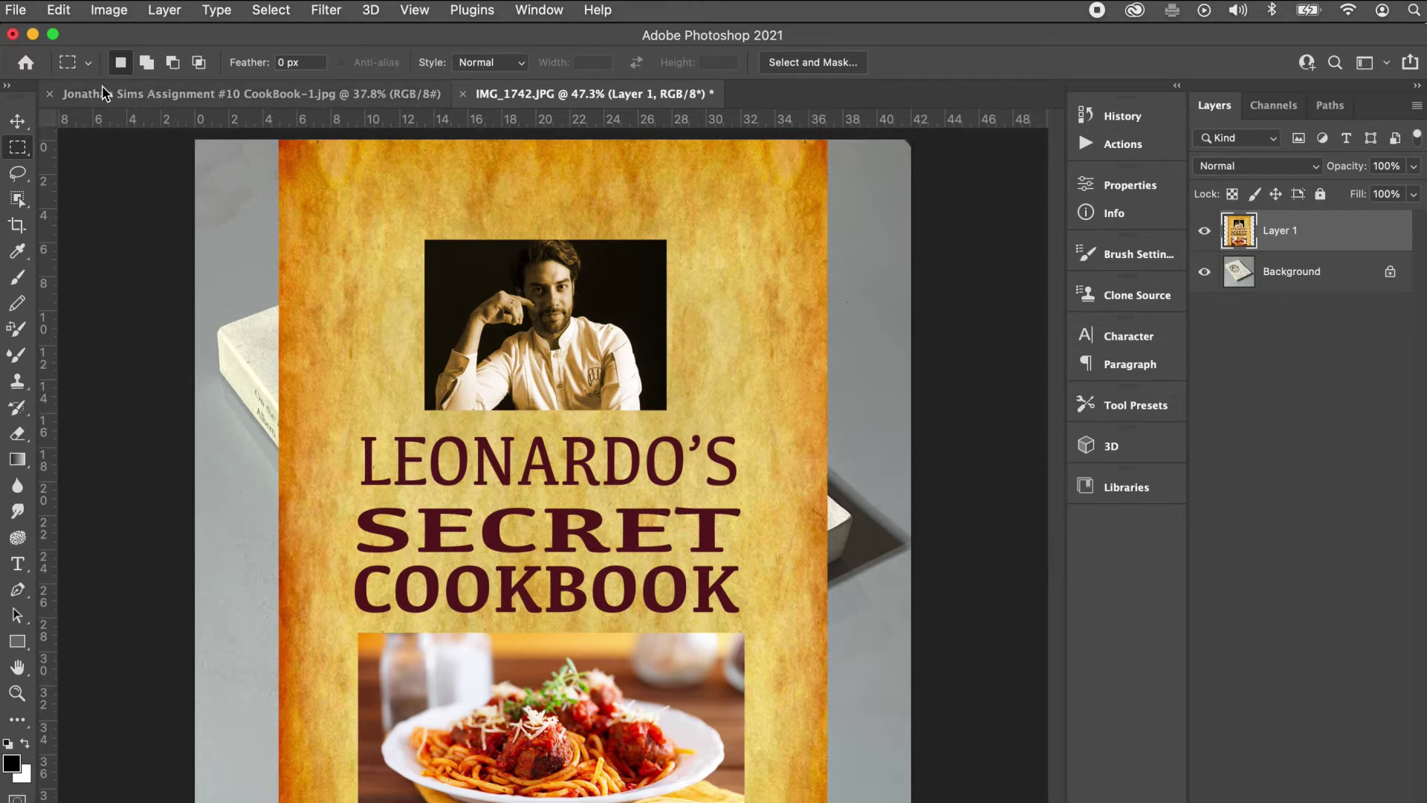
{"action": "left_click", "coordinate": [59, 11]}
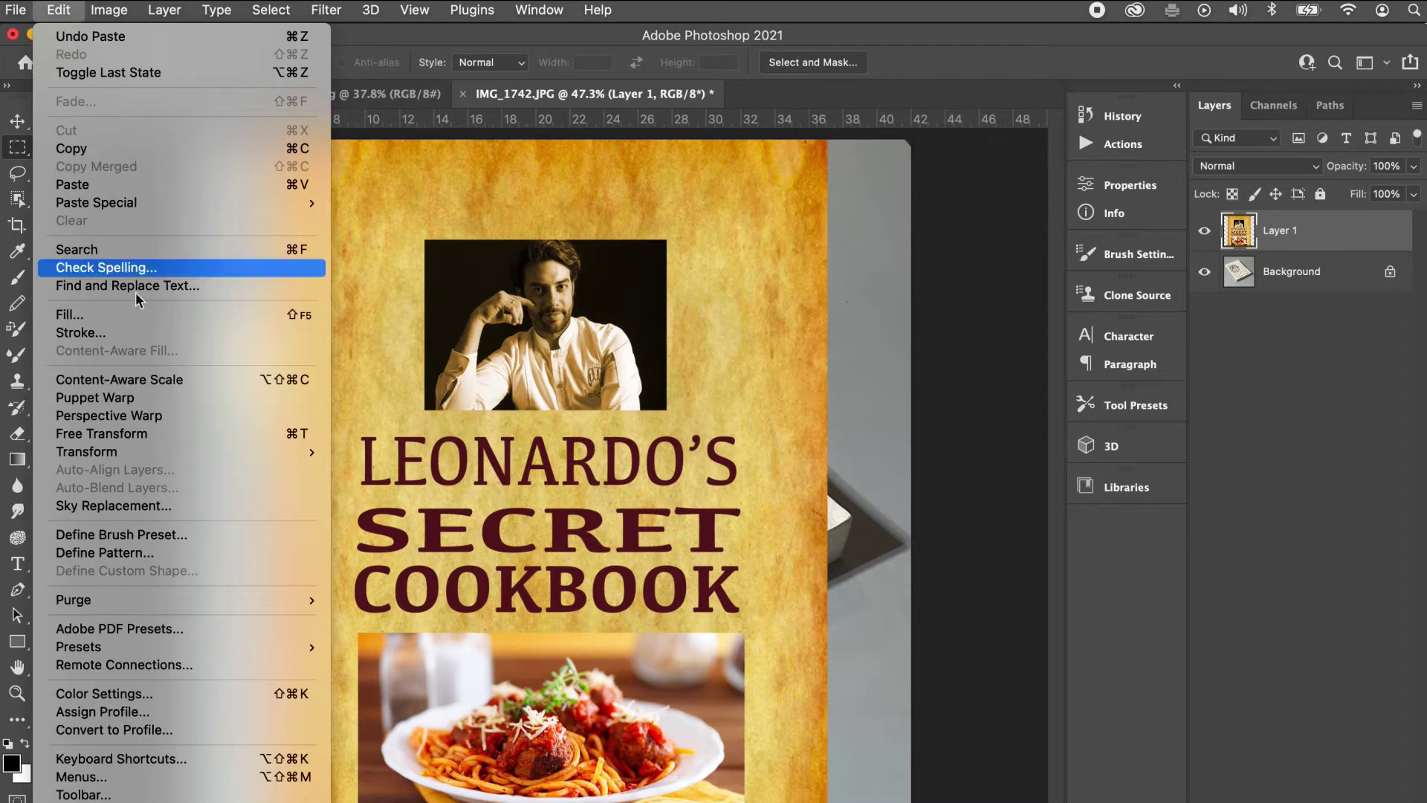
{"action": "mouse_move", "coordinate": [140, 451]}
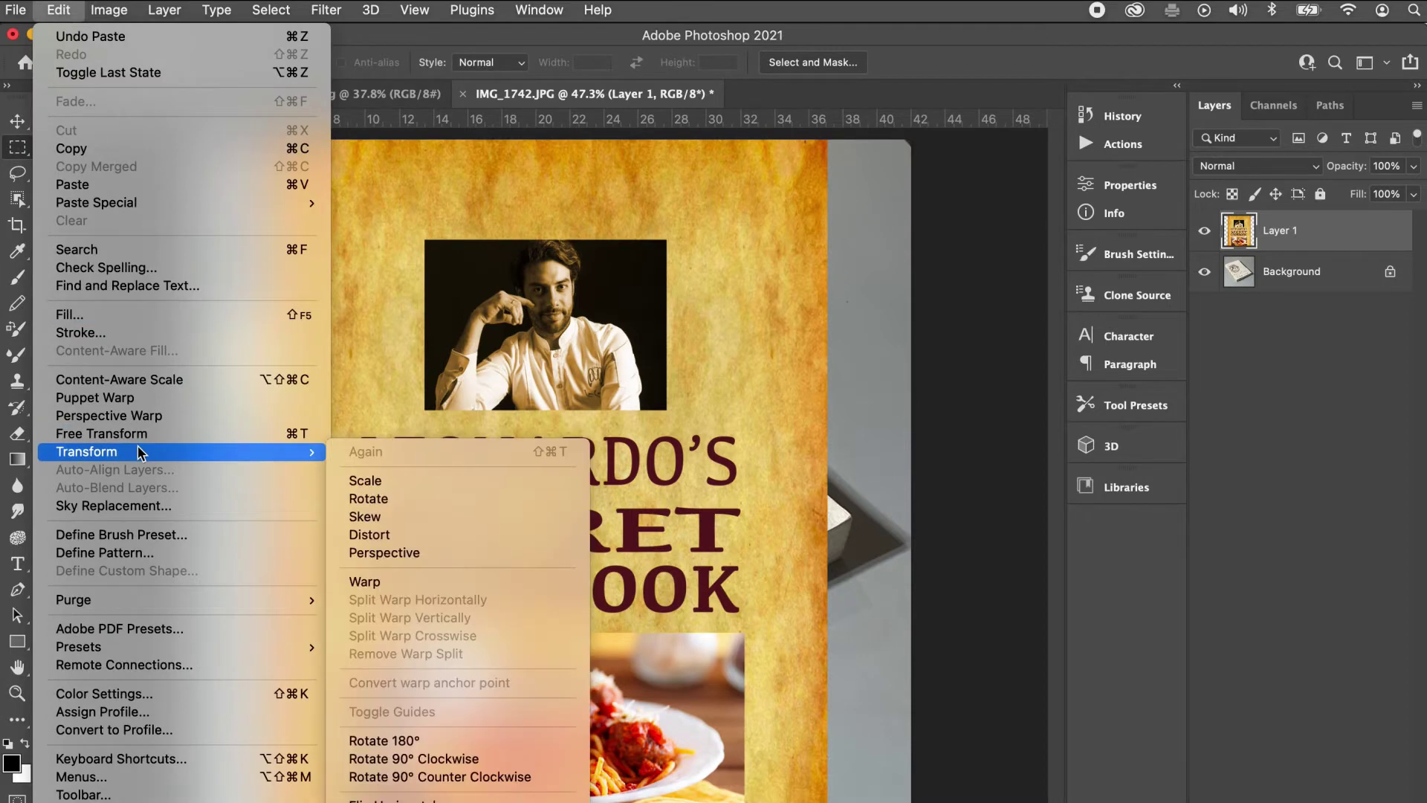
{"action": "left_click", "coordinate": [140, 434]}
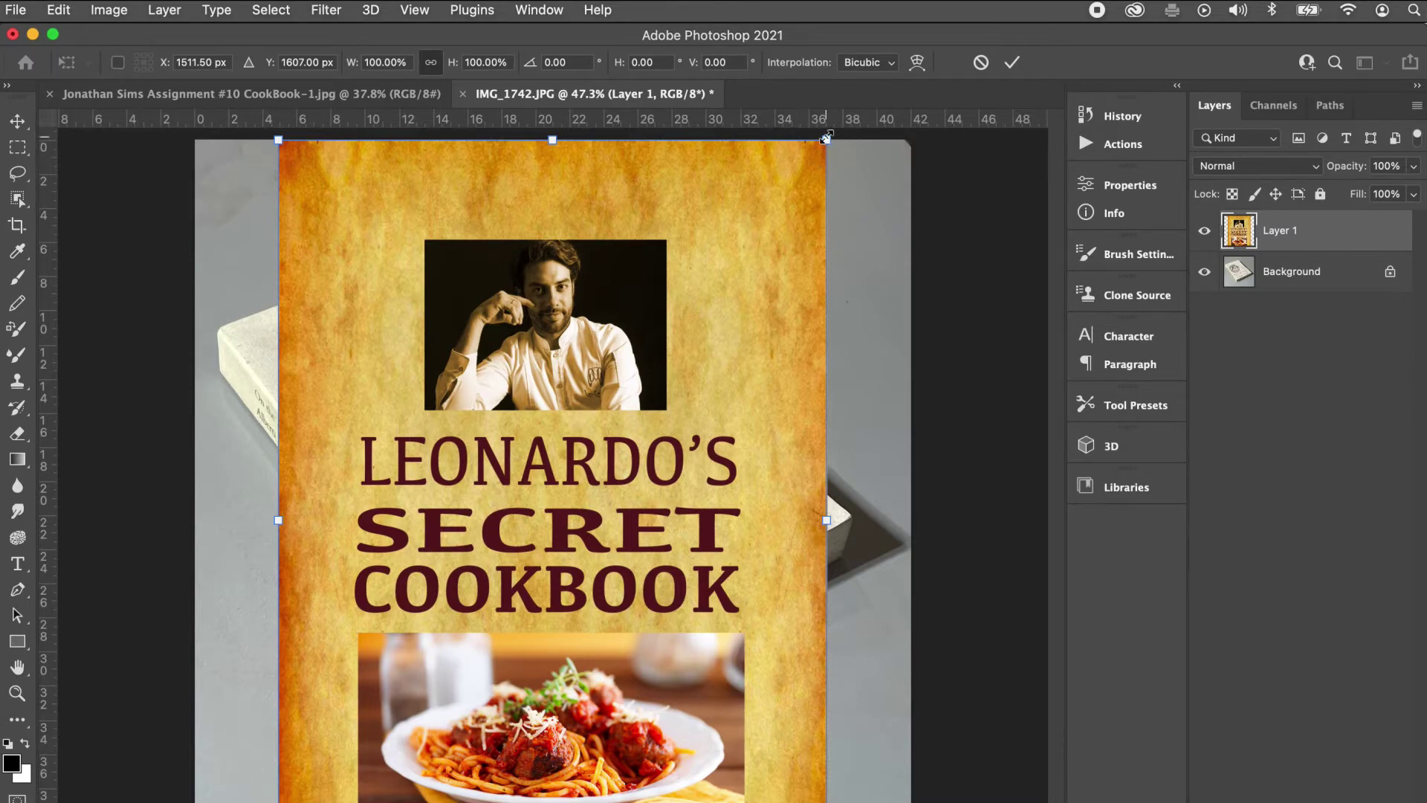
{"action": "left_click_drag", "start_coordinate": [825, 139], "coordinate": [820, 216]}
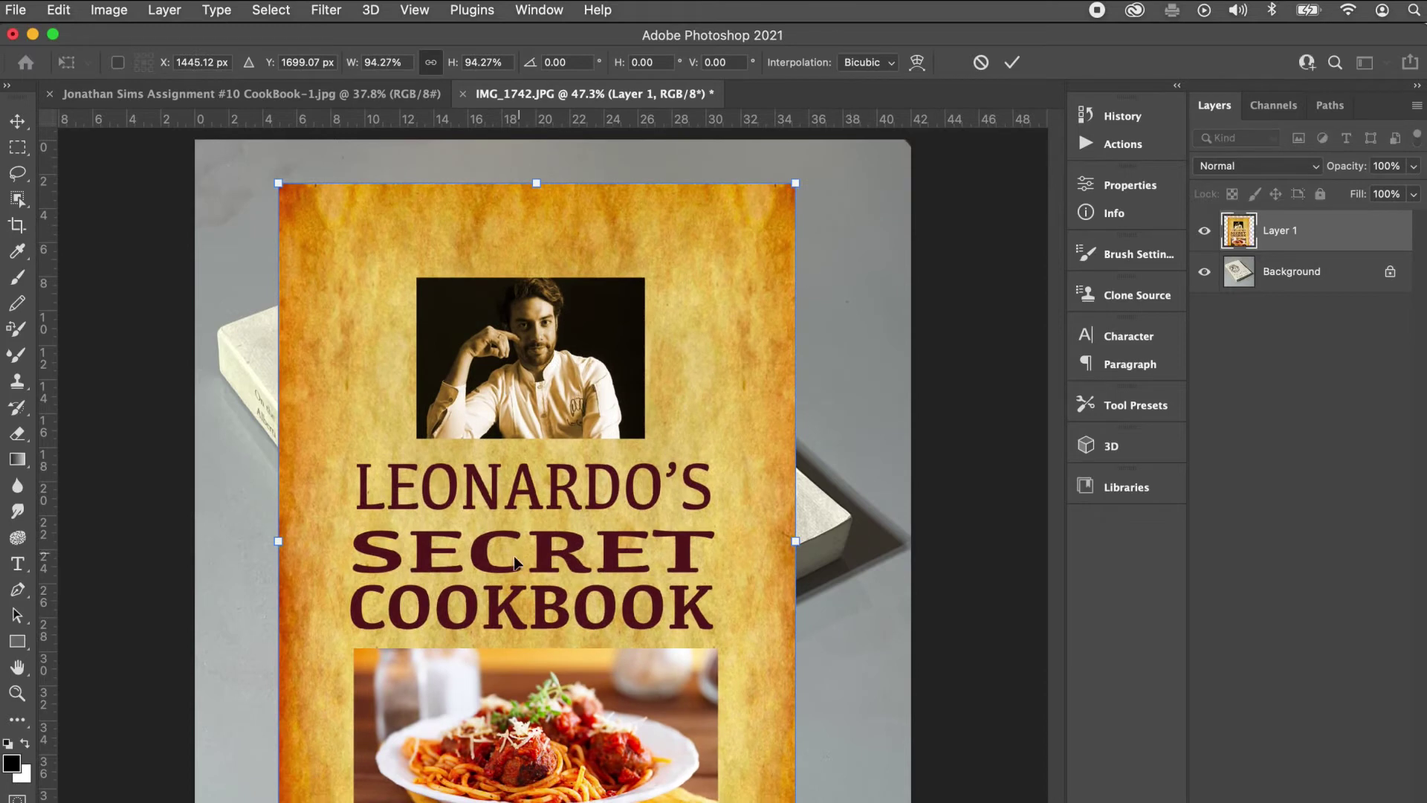
{"action": "left_click_drag", "start_coordinate": [514, 559], "coordinate": [559, 538]}
Distort the cover, pulling its top corners onto the book's top face corners
{"action": "left_click", "coordinate": [112, 12]}
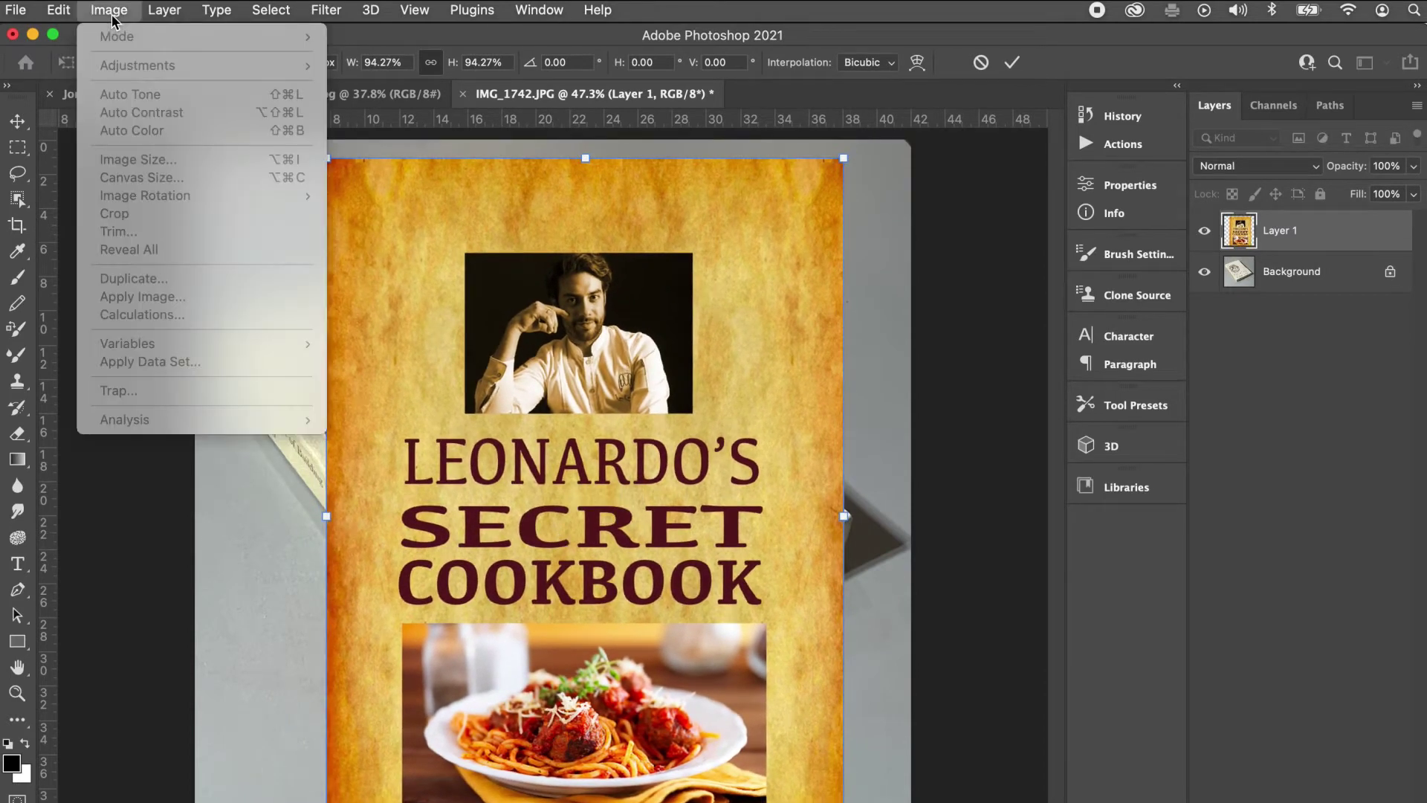
{"action": "mouse_move", "coordinate": [58, 10]}
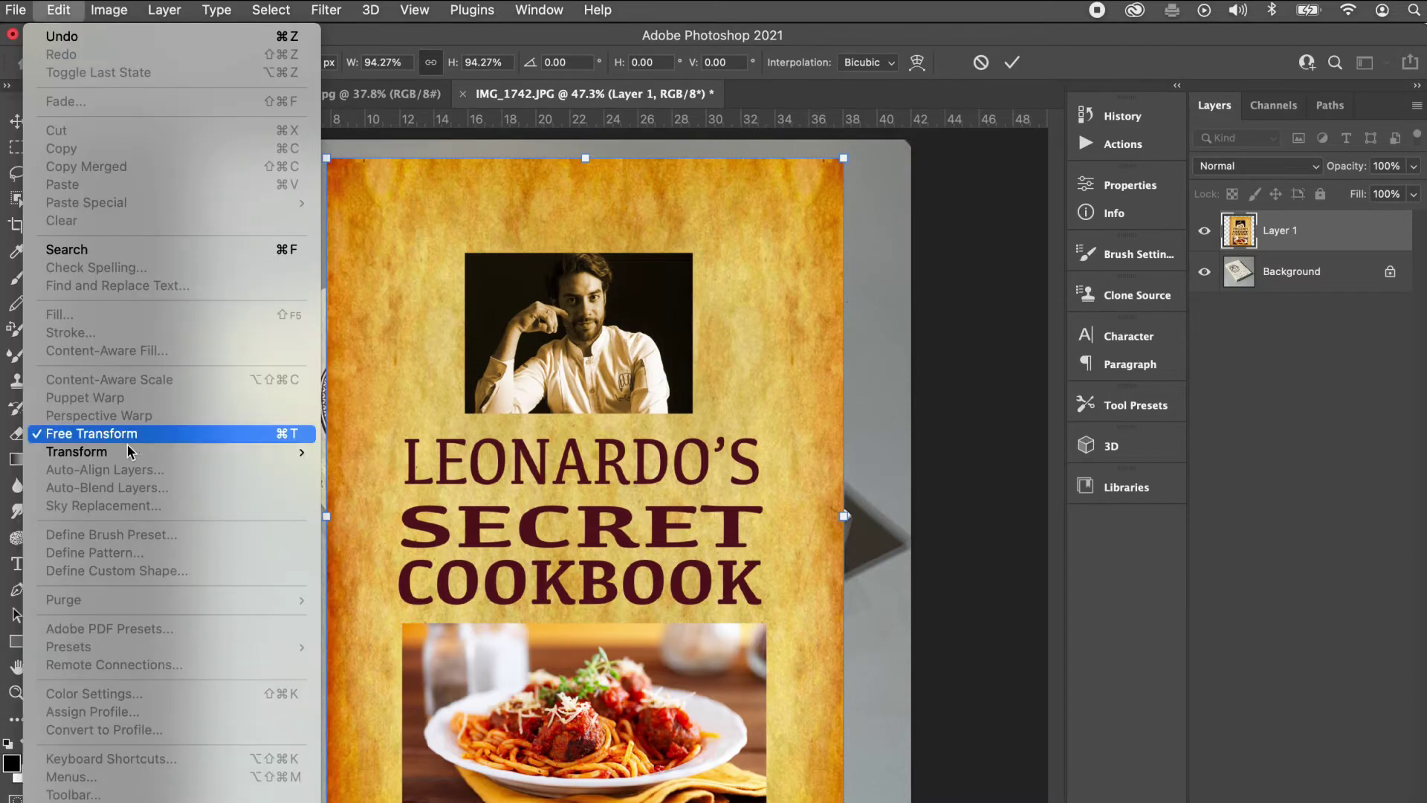
{"action": "mouse_move", "coordinate": [130, 453]}
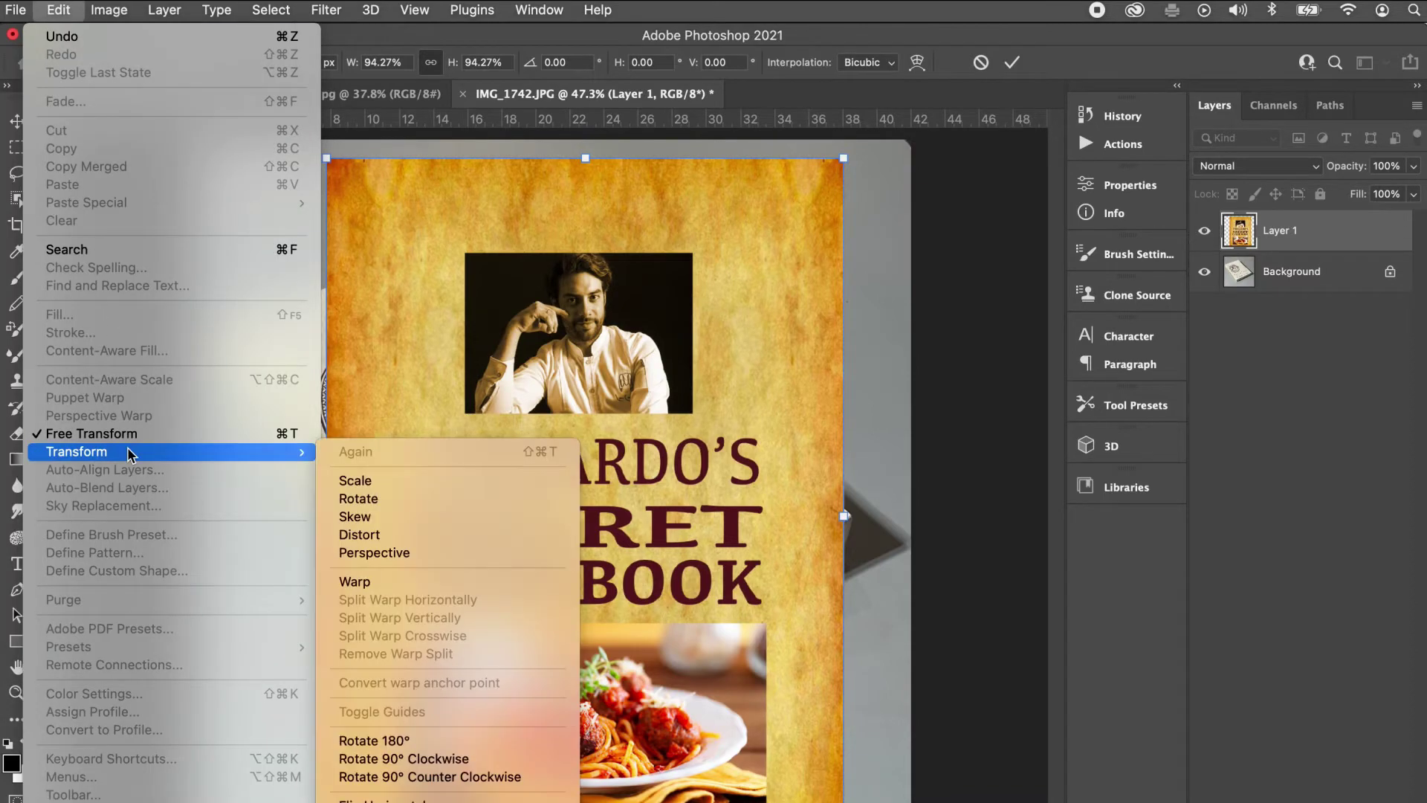
{"action": "left_click", "coordinate": [379, 535]}
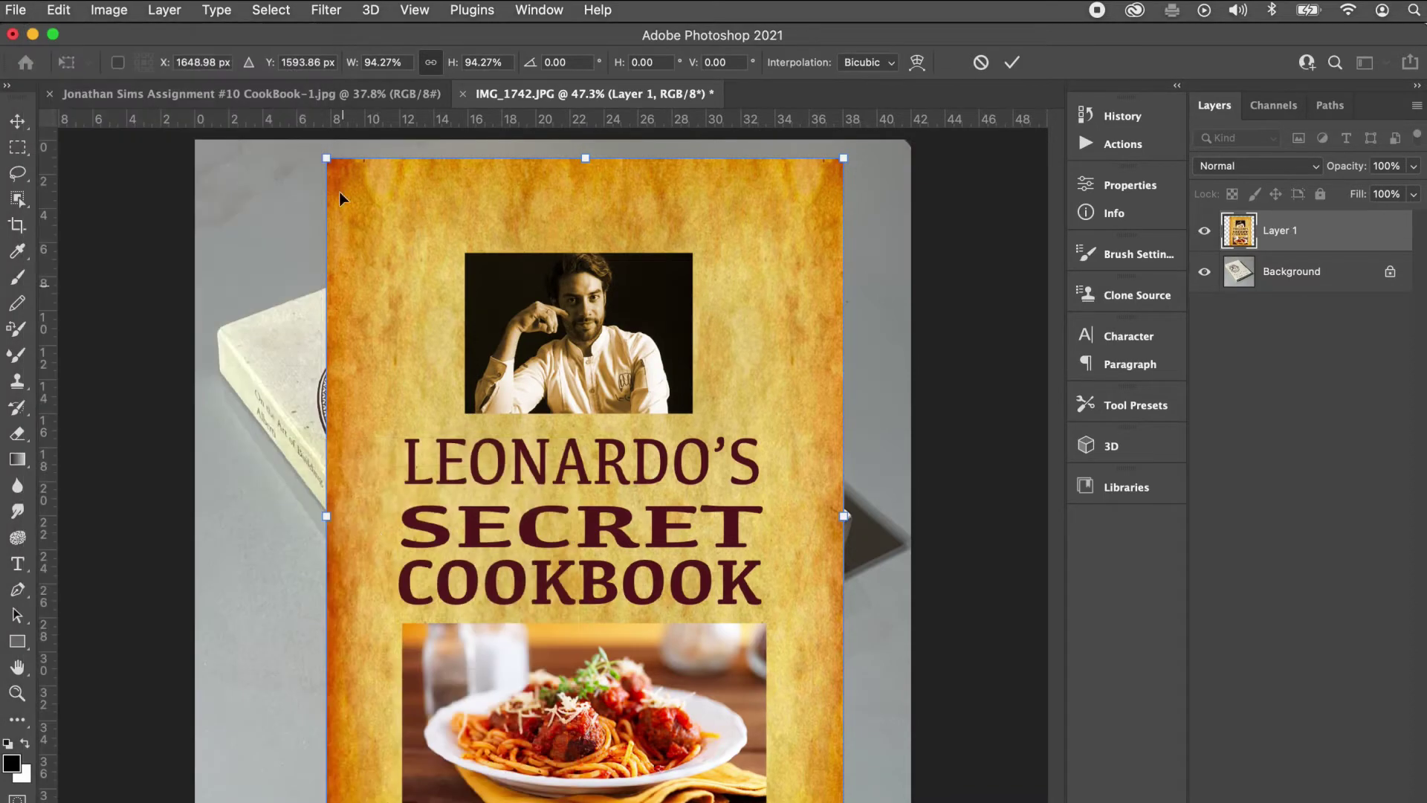
{"action": "left_click_drag", "start_coordinate": [329, 164], "coordinate": [393, 289]}
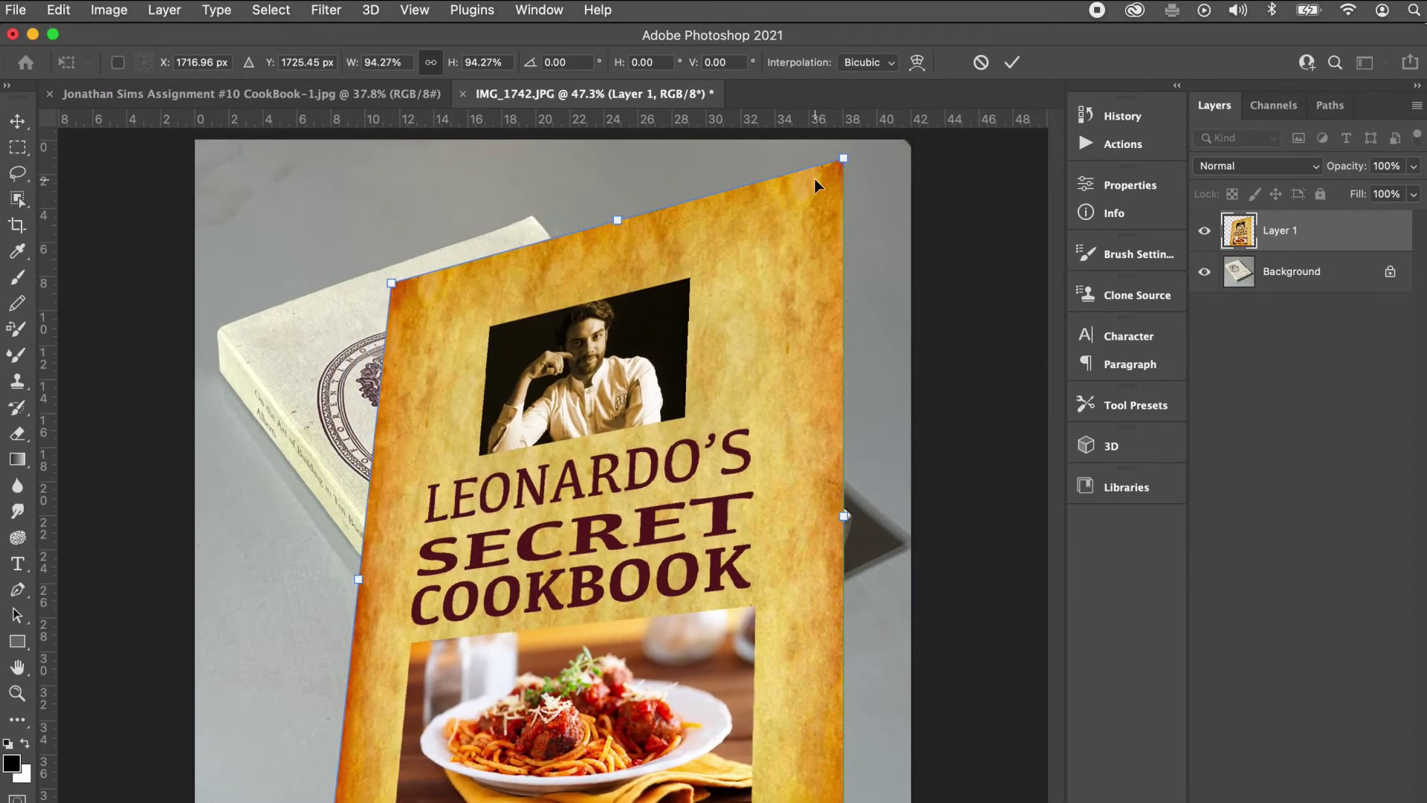
{"action": "left_click_drag", "start_coordinate": [845, 164], "coordinate": [539, 217]}
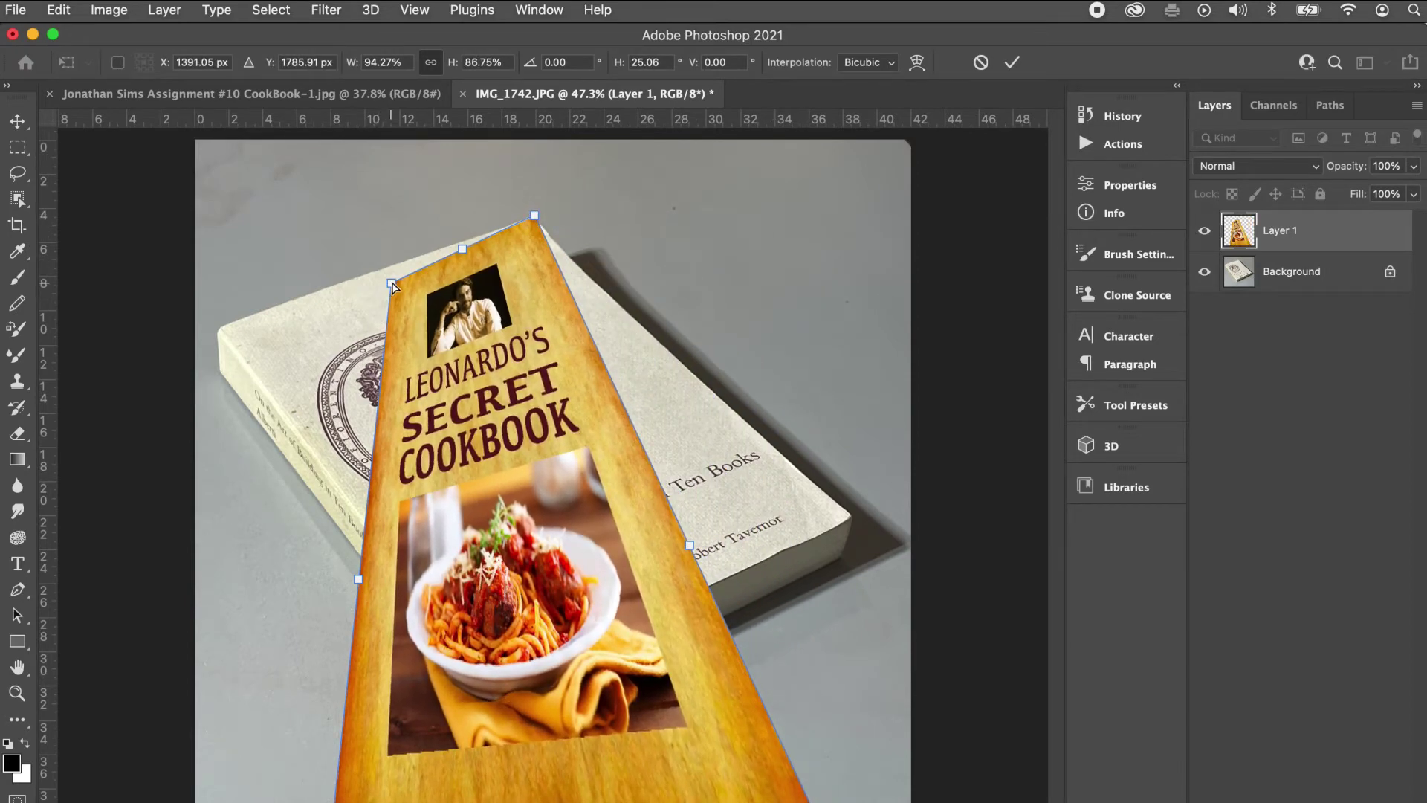
{"action": "left_click_drag", "start_coordinate": [392, 285], "coordinate": [222, 325]}
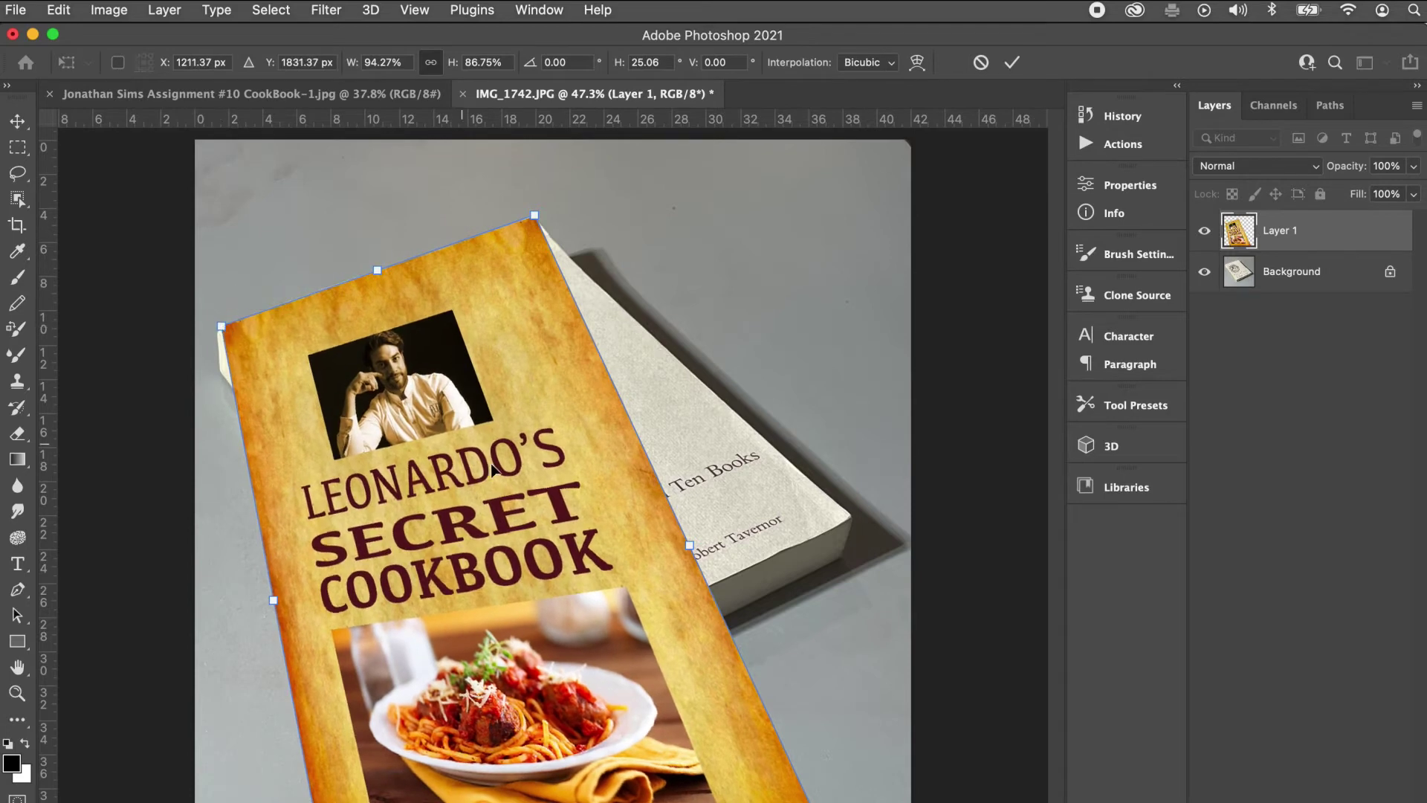
Drag the cover's bottom-right and bottom-left corners onto the book's front corners
{"action": "scroll", "coordinate": [883, 714], "scroll_direction": "down", "scroll_amount": 3}
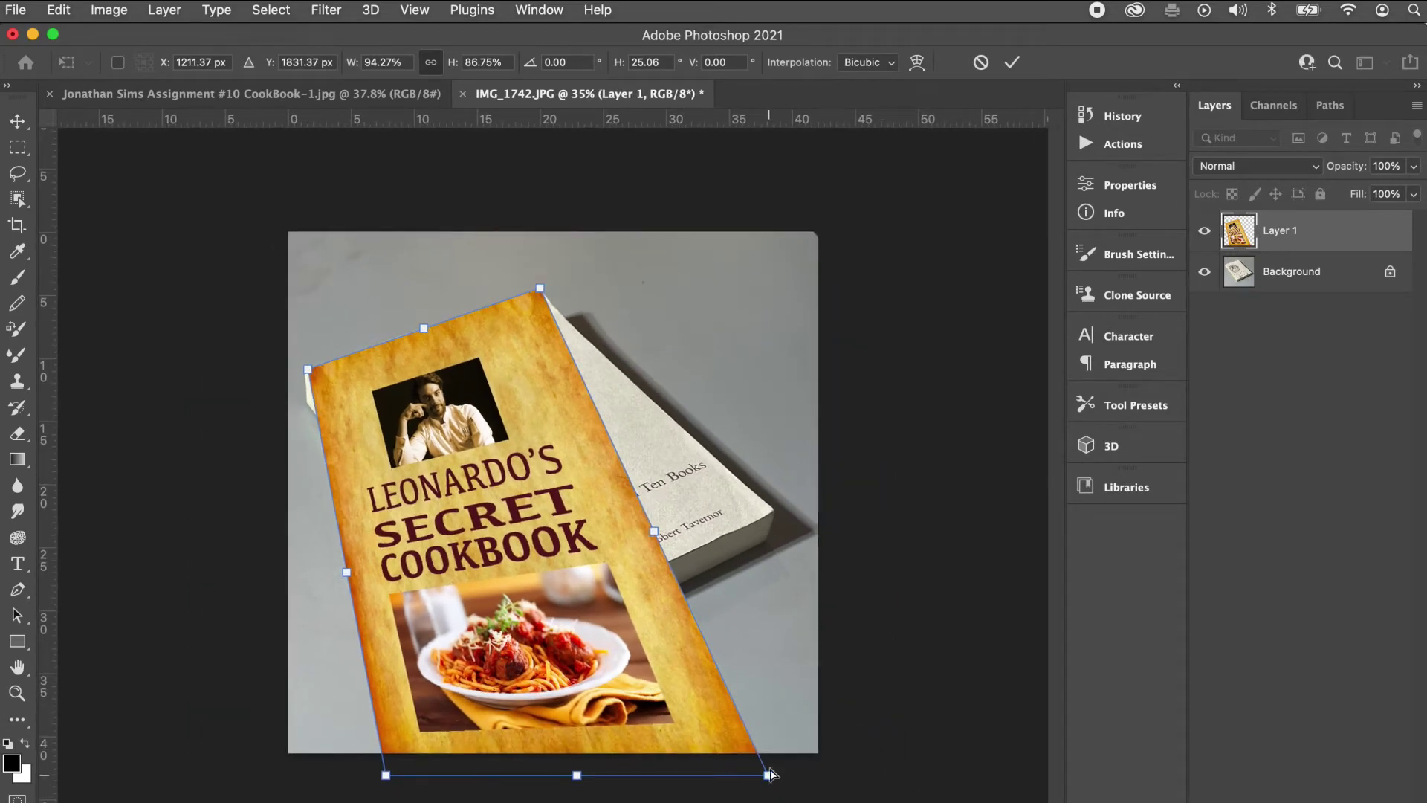
{"action": "left_click_drag", "start_coordinate": [769, 774], "coordinate": [775, 513]}
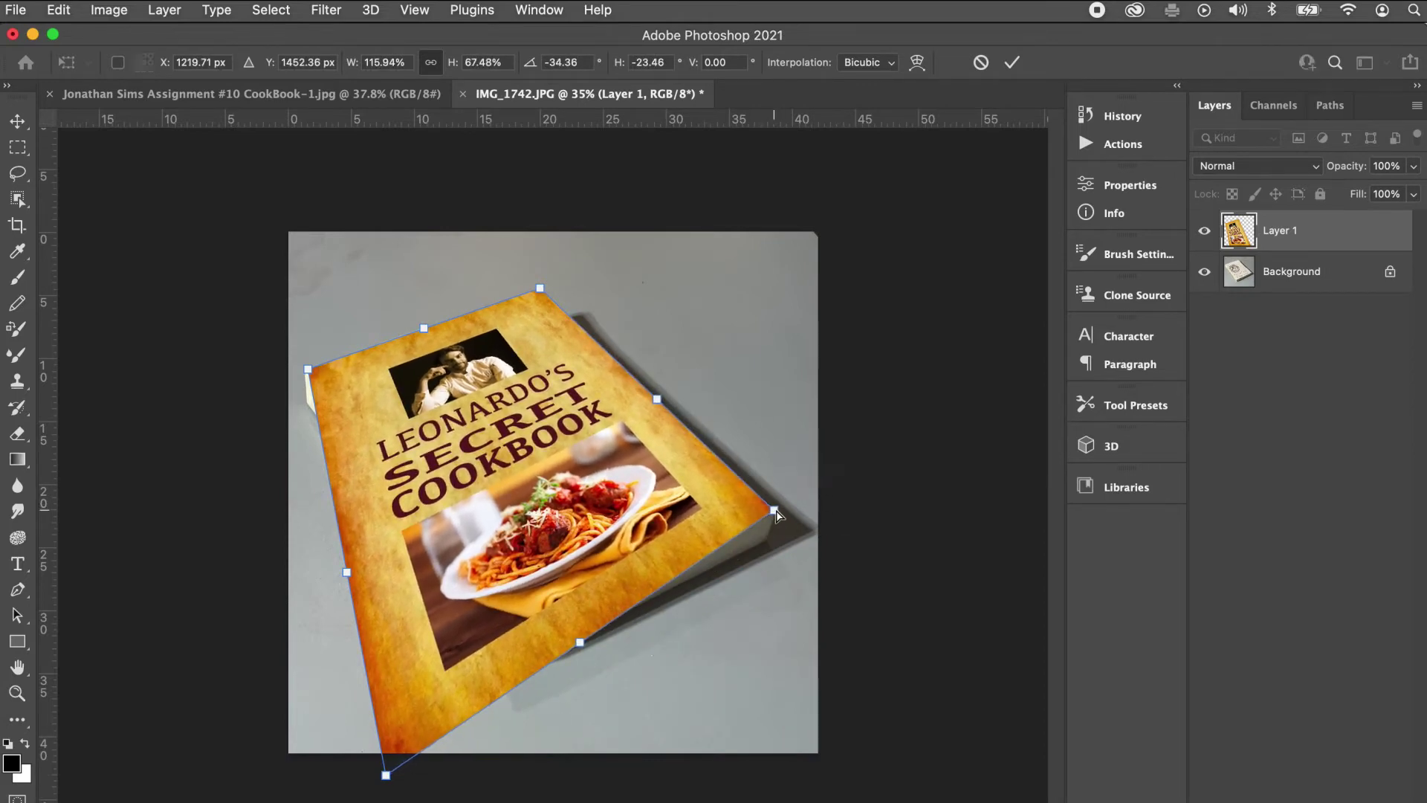
{"action": "left_click_drag", "start_coordinate": [386, 775], "coordinate": [510, 635]}
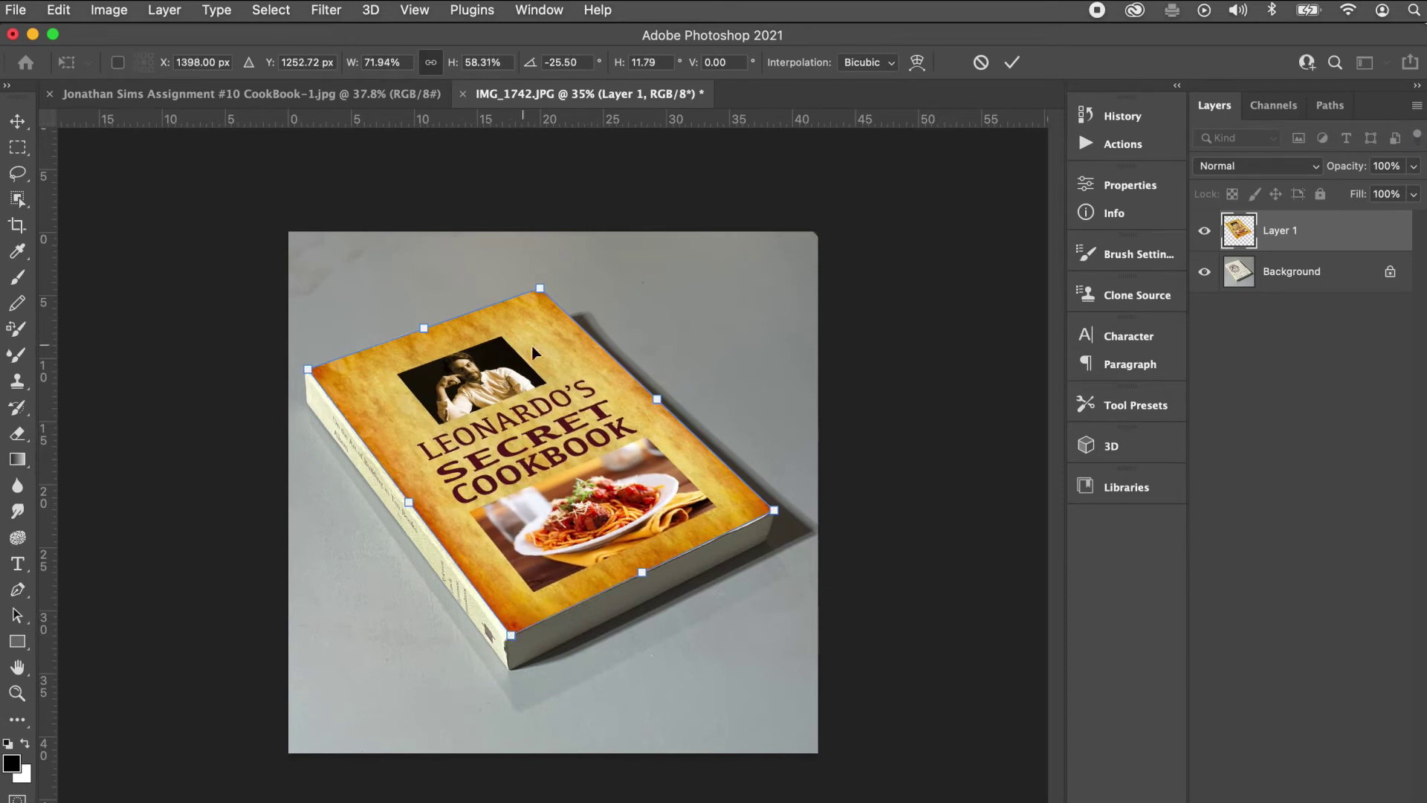
{"action": "scroll", "coordinate": [525, 356], "scroll_direction": "up", "scroll_amount": 5}
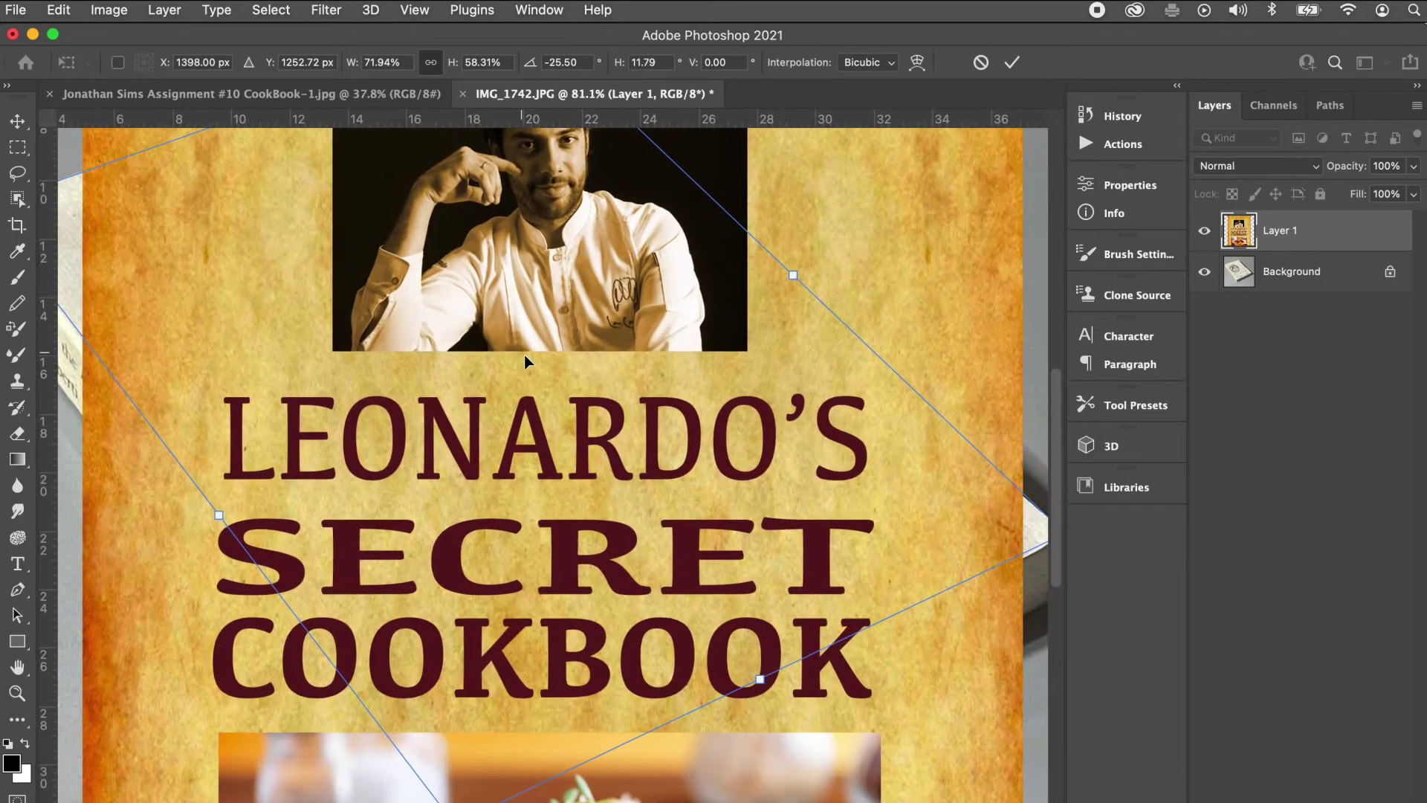
Fine-tune the cover's right and bottom-left corners precisely onto the book
{"action": "scroll", "coordinate": [678, 363], "scroll_direction": "right", "scroll_amount": 10}
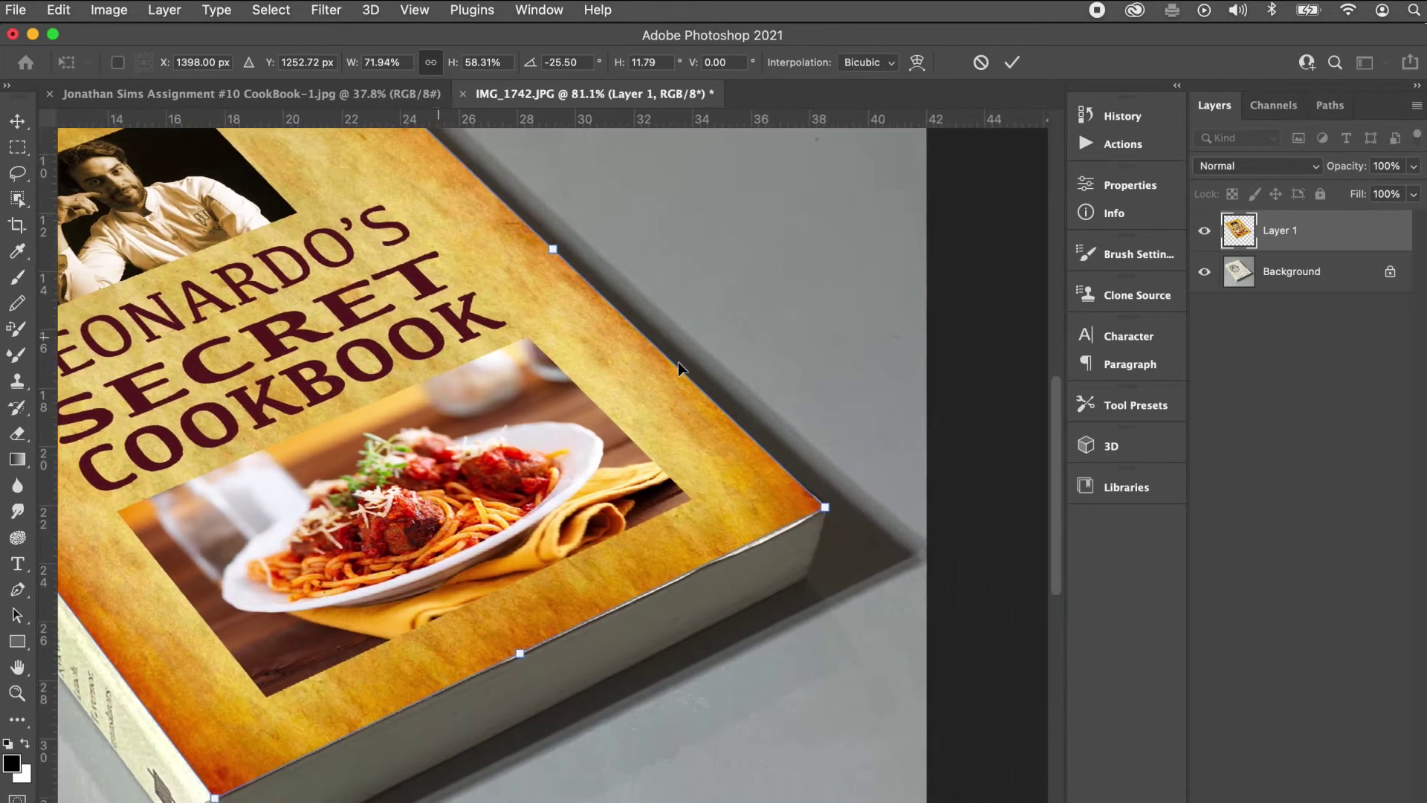
{"action": "mouse_move", "coordinate": [775, 495]}
{"action": "left_mouse_down"}
{"action": "mouse_move", "coordinate": [801, 491]}
{"action": "mouse_move", "coordinate": [770, 476]}
{"action": "mouse_move", "coordinate": [778, 493]}
{"action": "left_mouse_up"}
{"action": "scroll", "coordinate": [348, 463], "scroll_direction": "left", "scroll_amount": 5}
{"action": "scroll", "coordinate": [348, 462], "scroll_direction": "down", "scroll_amount": 1}
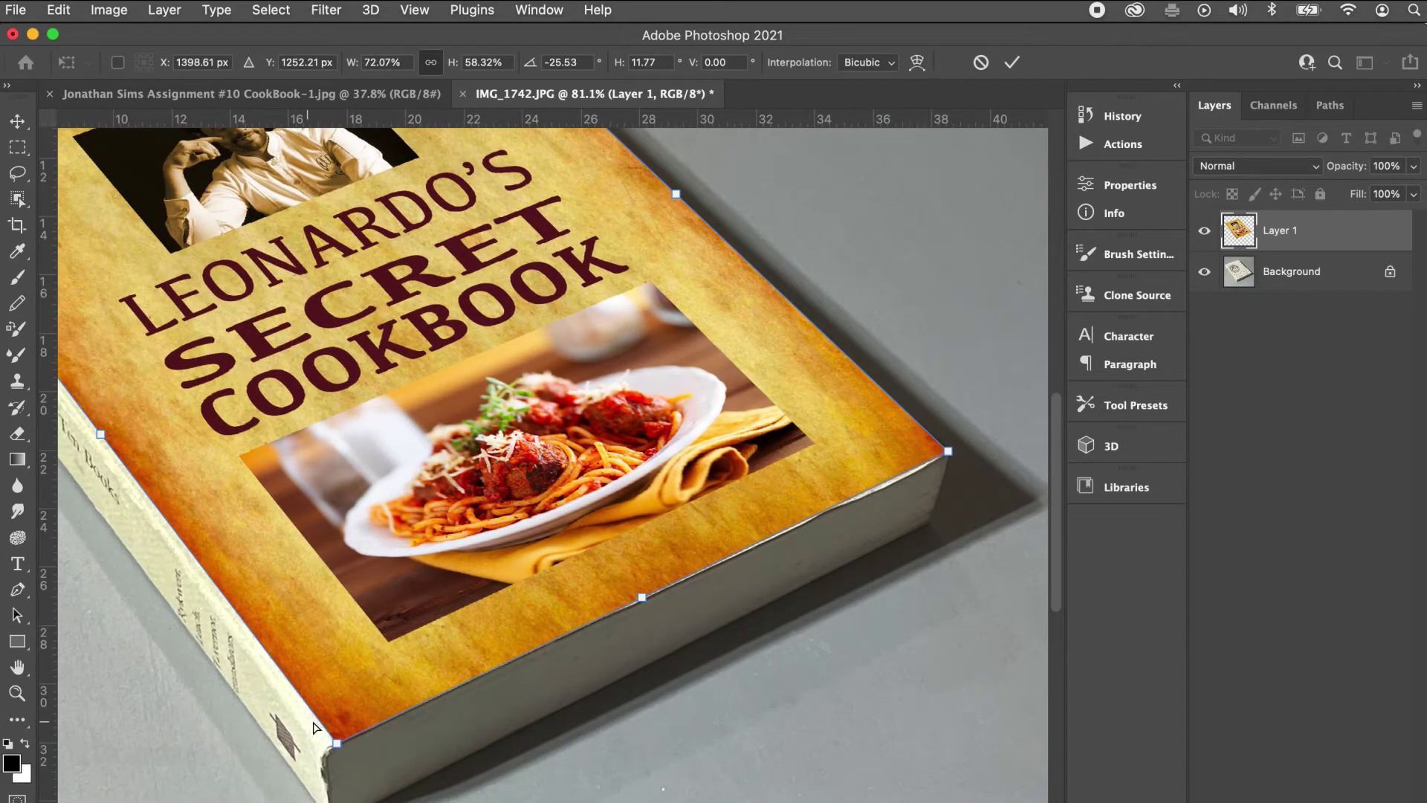
{"action": "mouse_move", "coordinate": [335, 744]}
{"action": "left_mouse_down"}
{"action": "mouse_move", "coordinate": [362, 696]}
{"action": "mouse_move", "coordinate": [338, 782]}
{"action": "mouse_move", "coordinate": [337, 747]}
{"action": "left_mouse_up"}
Refine the top-left and top corners onto the book's far edge, then view the whole book
{"action": "scroll", "coordinate": [292, 447], "scroll_direction": "up", "scroll_amount": 5}
{"action": "scroll", "coordinate": [292, 447], "scroll_direction": "left", "scroll_amount": 5}
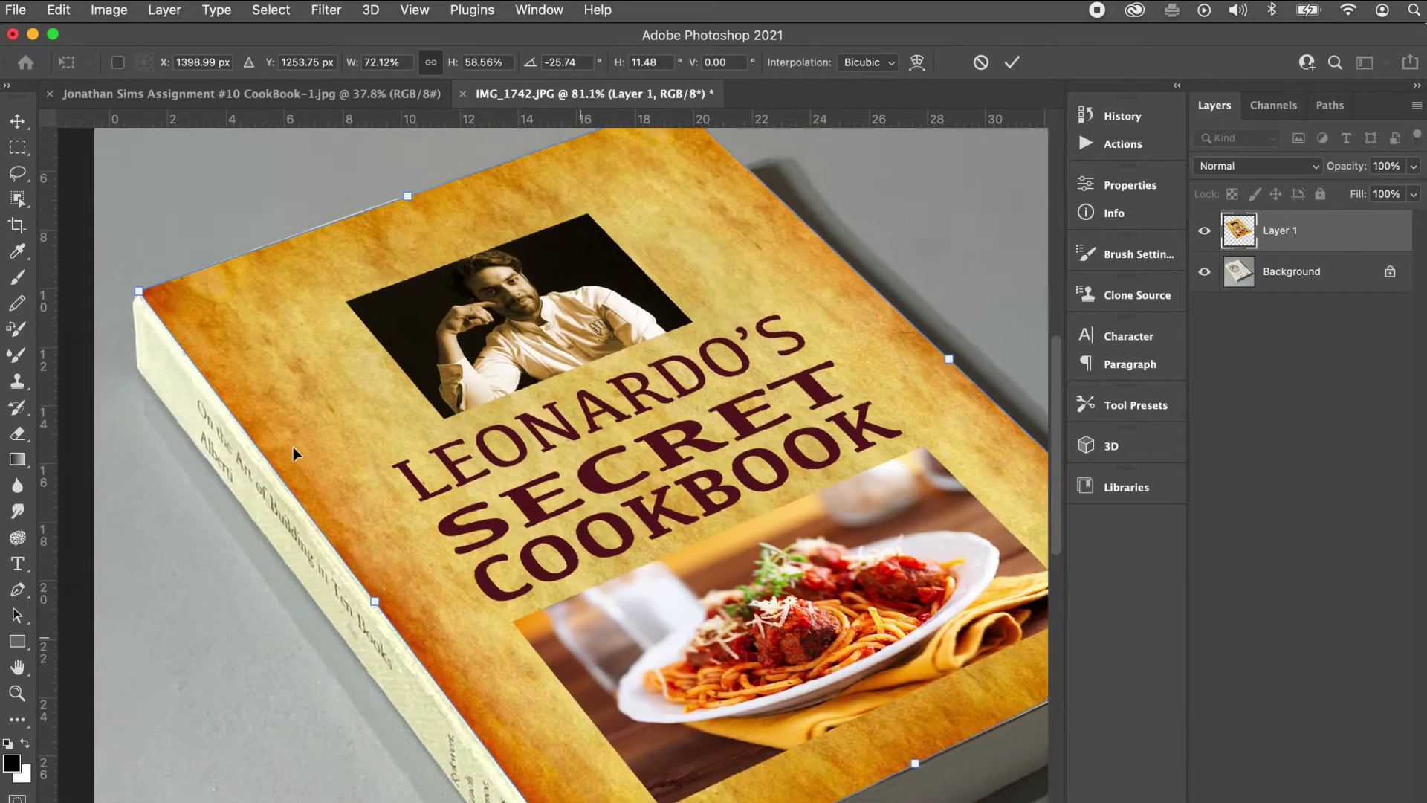
{"action": "mouse_move", "coordinate": [234, 484]}
{"action": "left_mouse_down"}
{"action": "mouse_move", "coordinate": [262, 477]}
{"action": "mouse_move", "coordinate": [224, 478]}
{"action": "left_mouse_up"}
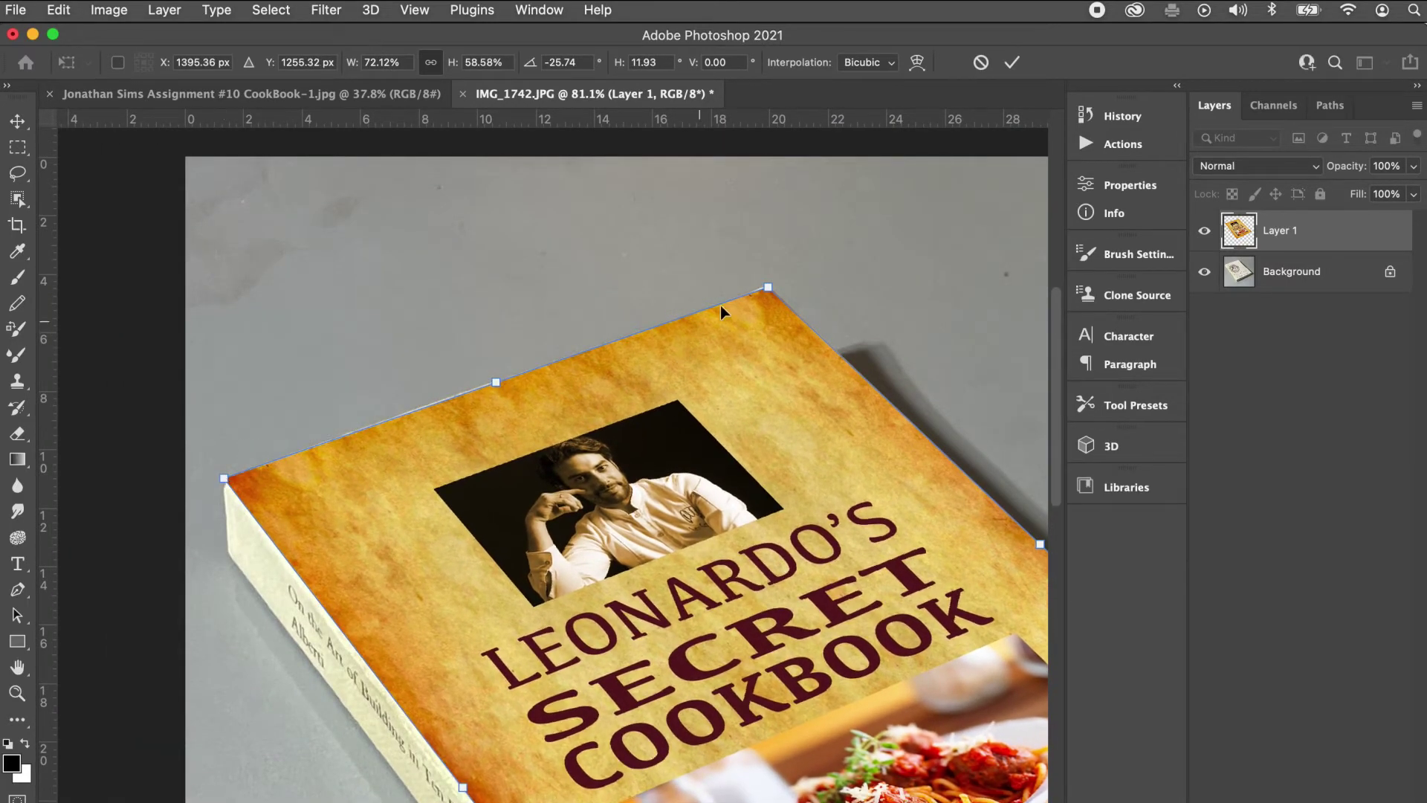
{"action": "mouse_move", "coordinate": [768, 290]}
{"action": "left_mouse_down"}
{"action": "mouse_move", "coordinate": [766, 346]}
{"action": "mouse_move", "coordinate": [764, 285]}
{"action": "left_mouse_up"}
{"action": "key", "text": "h"}
{"action": "left_click_drag", "start_coordinate": [706, 566], "coordinate": [581, 413]}
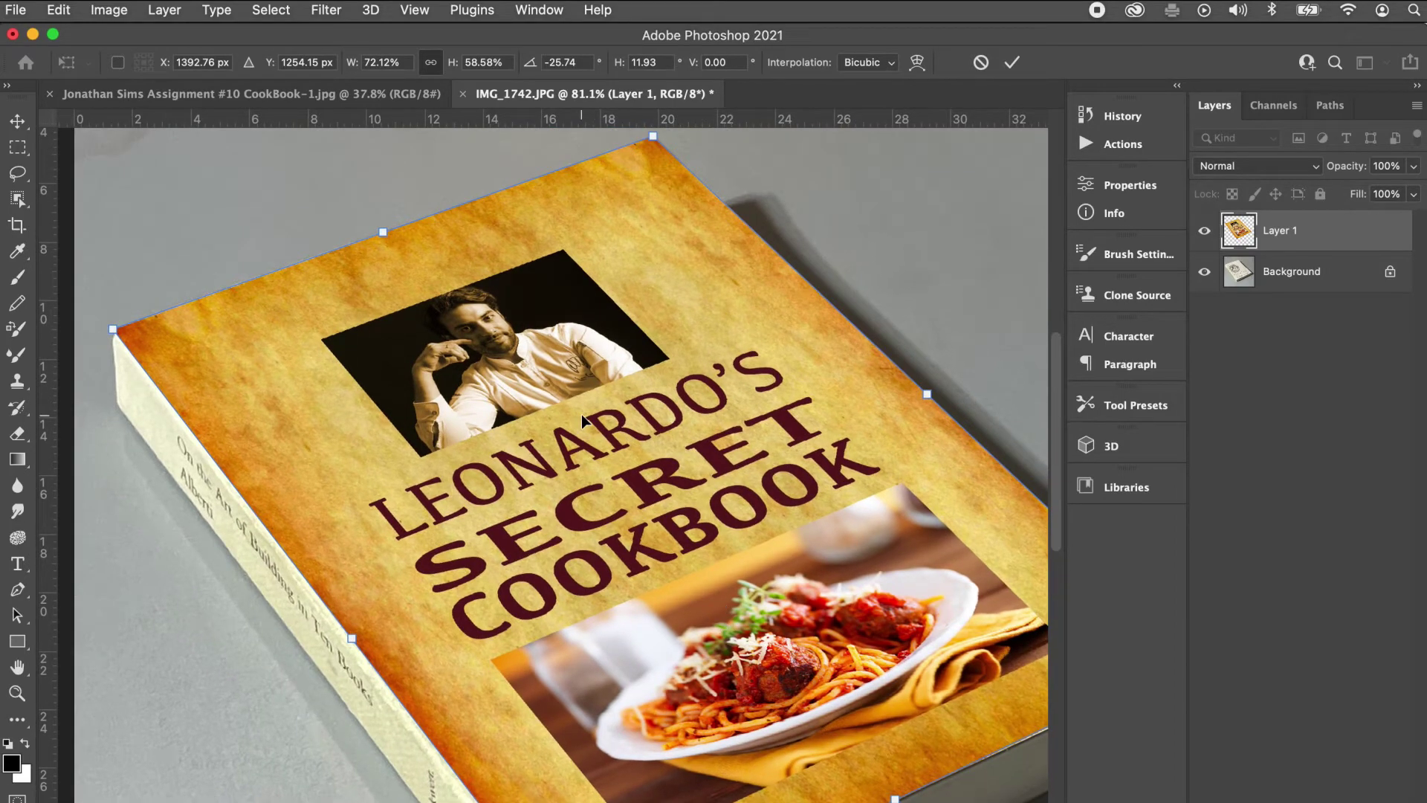
{"action": "left_click", "coordinate": [62, 10]}
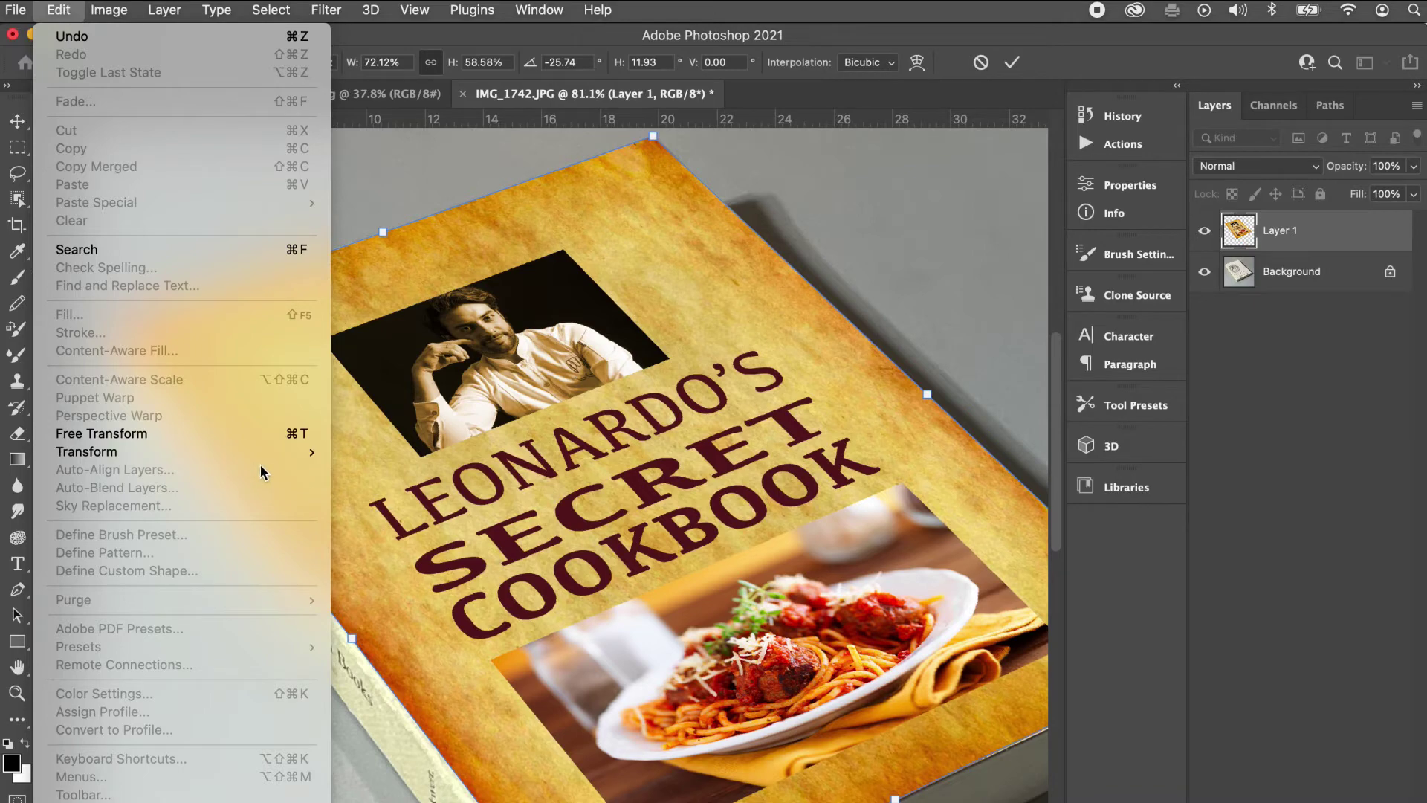
Warp the cover's top edge to follow the book's curved top edge
{"action": "mouse_move", "coordinate": [286, 452]}
{"action": "left_click", "coordinate": [382, 578]}
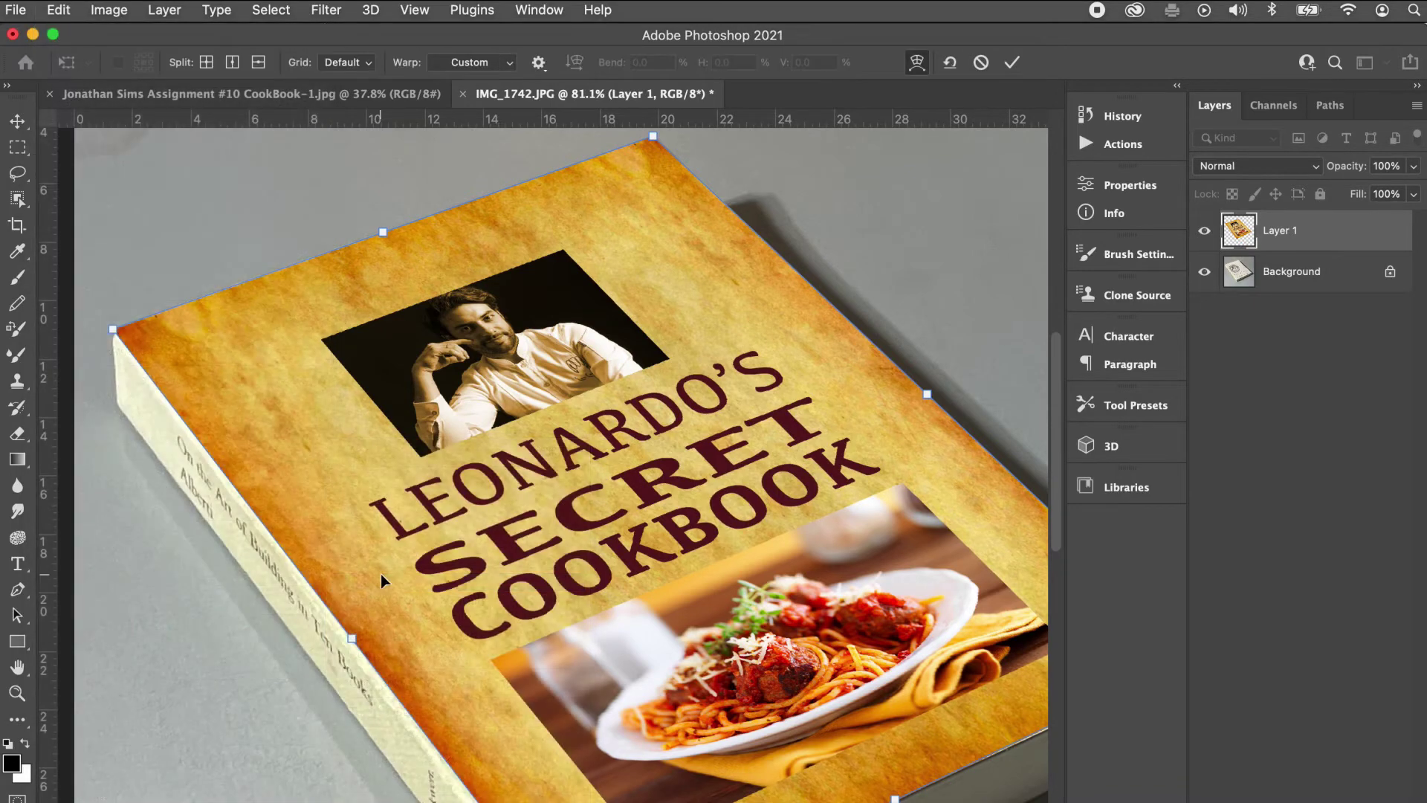
{"action": "scroll", "coordinate": [437, 260], "scroll_direction": "up", "scroll_amount": 5}
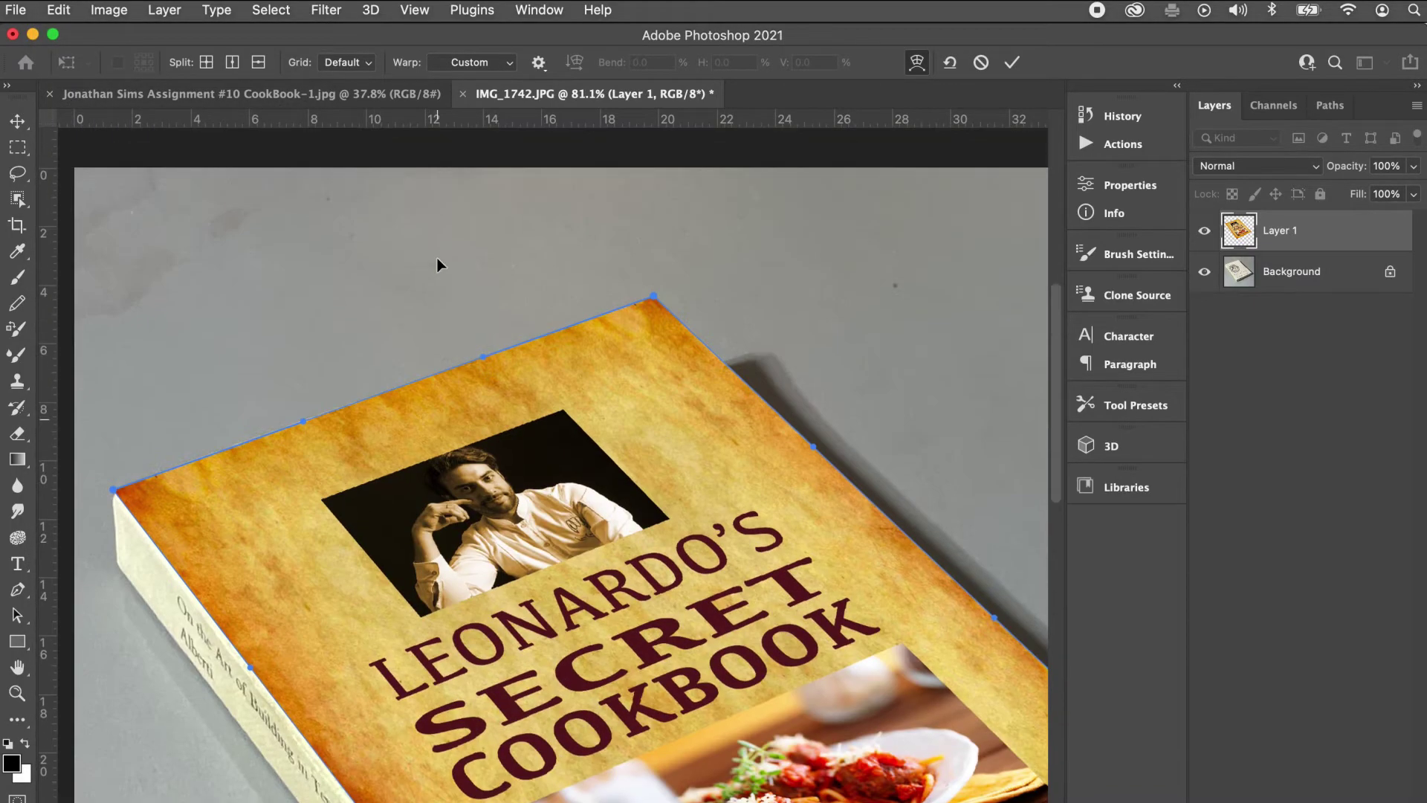
{"action": "left_click_drag", "start_coordinate": [500, 381], "coordinate": [524, 352]}
{"action": "left_click_drag", "start_coordinate": [305, 423], "coordinate": [277, 432]}
Curve the cover's bottom edge along the book and commit the warp
{"action": "scroll", "coordinate": [602, 504], "scroll_direction": "down", "scroll_amount": 5}
{"action": "scroll", "coordinate": [602, 503], "scroll_direction": "right", "scroll_amount": 4}
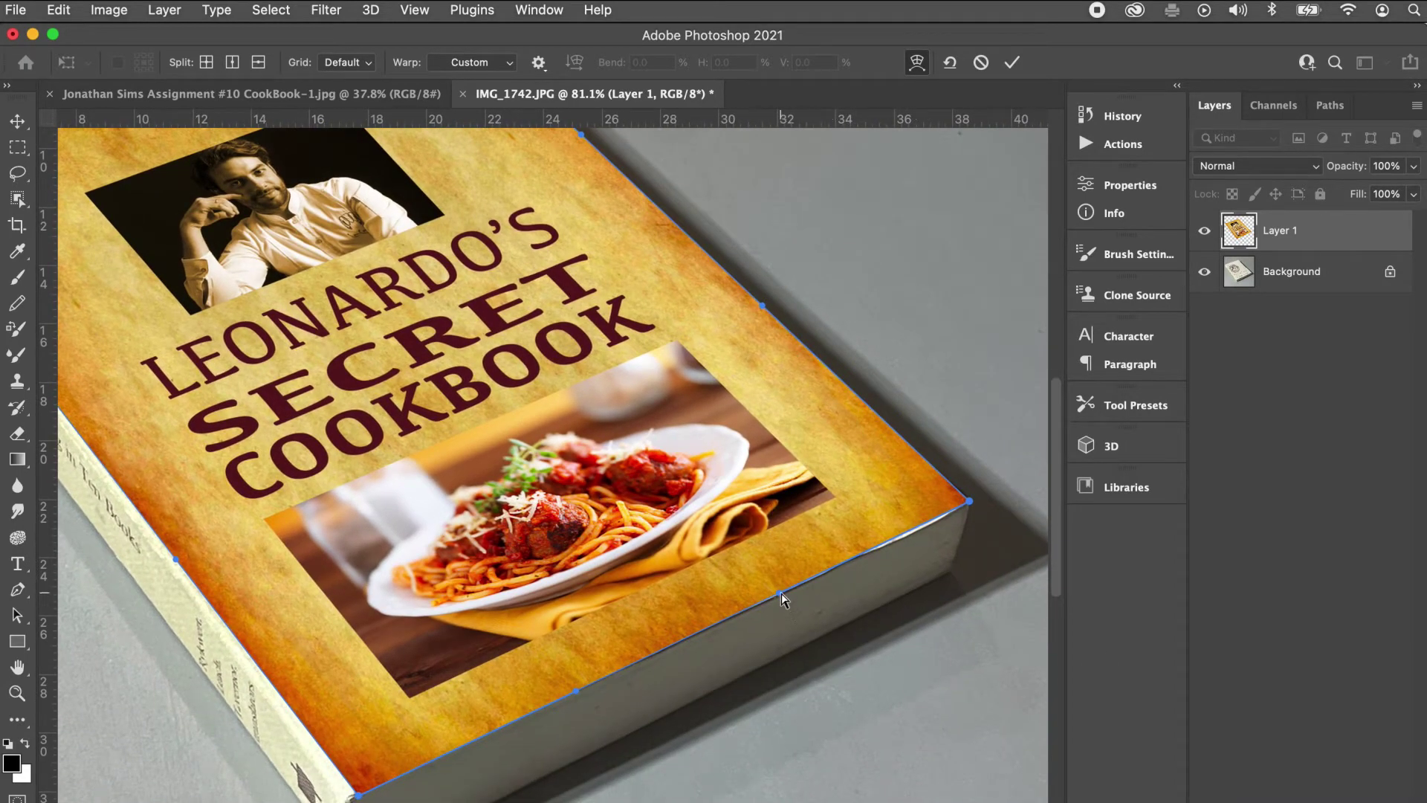
{"action": "mouse_move", "coordinate": [786, 595]}
{"action": "left_mouse_down"}
{"action": "mouse_move", "coordinate": [826, 573]}
{"action": "mouse_move", "coordinate": [812, 592]}
{"action": "left_mouse_up"}
{"action": "mouse_move", "coordinate": [578, 696]}
{"action": "left_mouse_down"}
{"action": "mouse_move", "coordinate": [548, 711]}
{"action": "mouse_move", "coordinate": [568, 700]}
{"action": "left_mouse_up"}
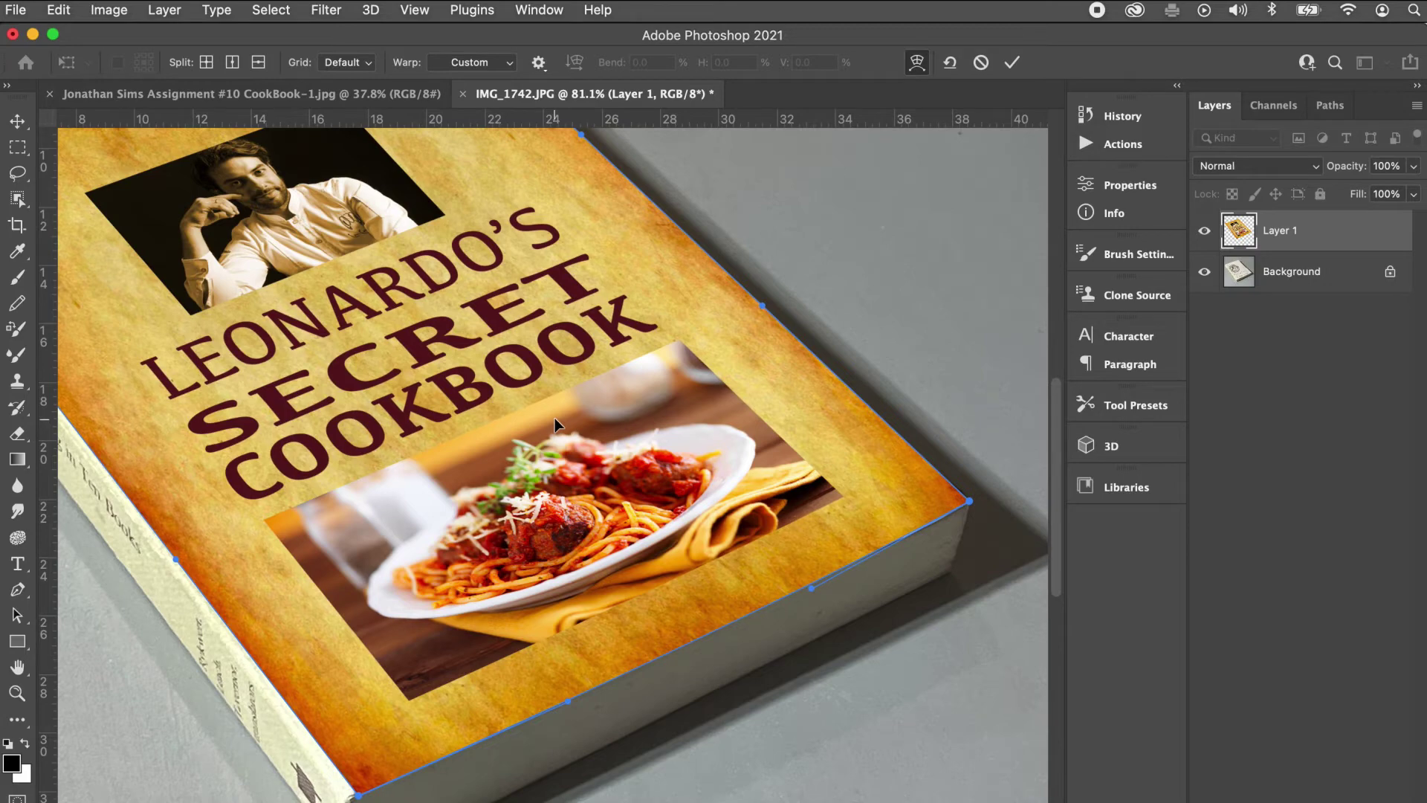
{"action": "key", "text": "Return"}
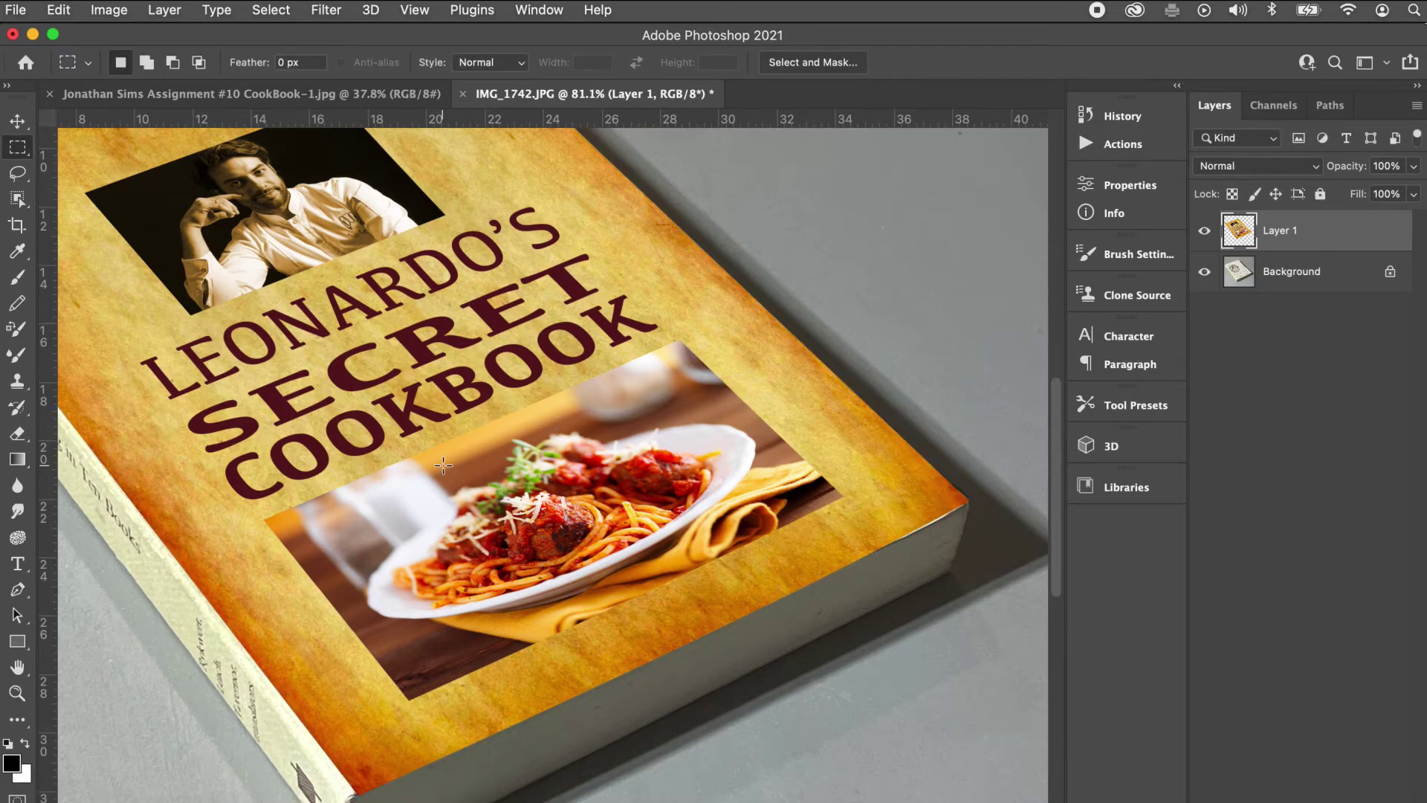
Zoom out and toggle Layer 1's visibility to compare the book with and without the cover
{"action": "scroll", "coordinate": [443, 464], "scroll_direction": "down", "scroll_amount": 2}
{"action": "scroll", "coordinate": [443, 465], "scroll_direction": "down", "scroll_amount": 1}
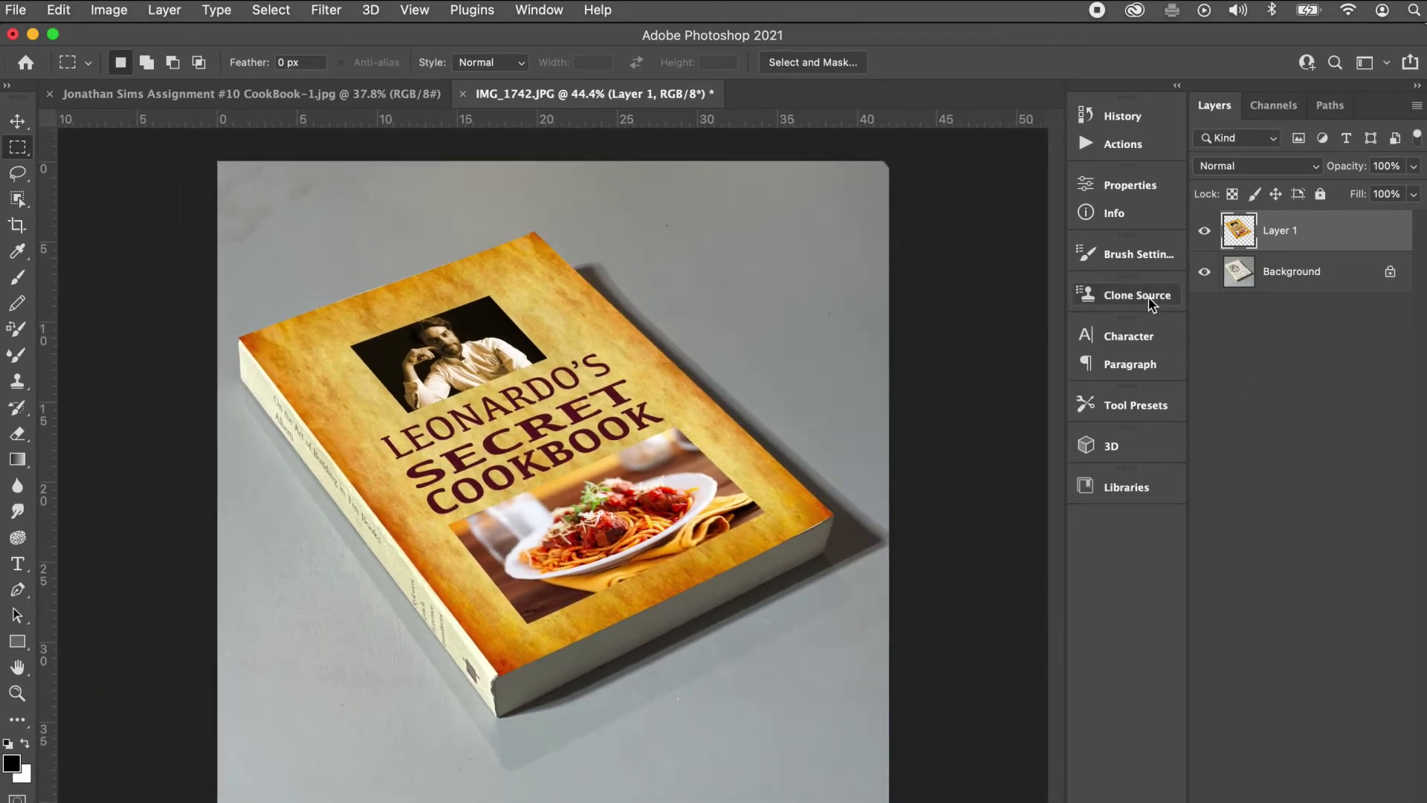
{"action": "left_click", "coordinate": [1205, 232]}
{"action": "left_click", "coordinate": [1204, 235]}
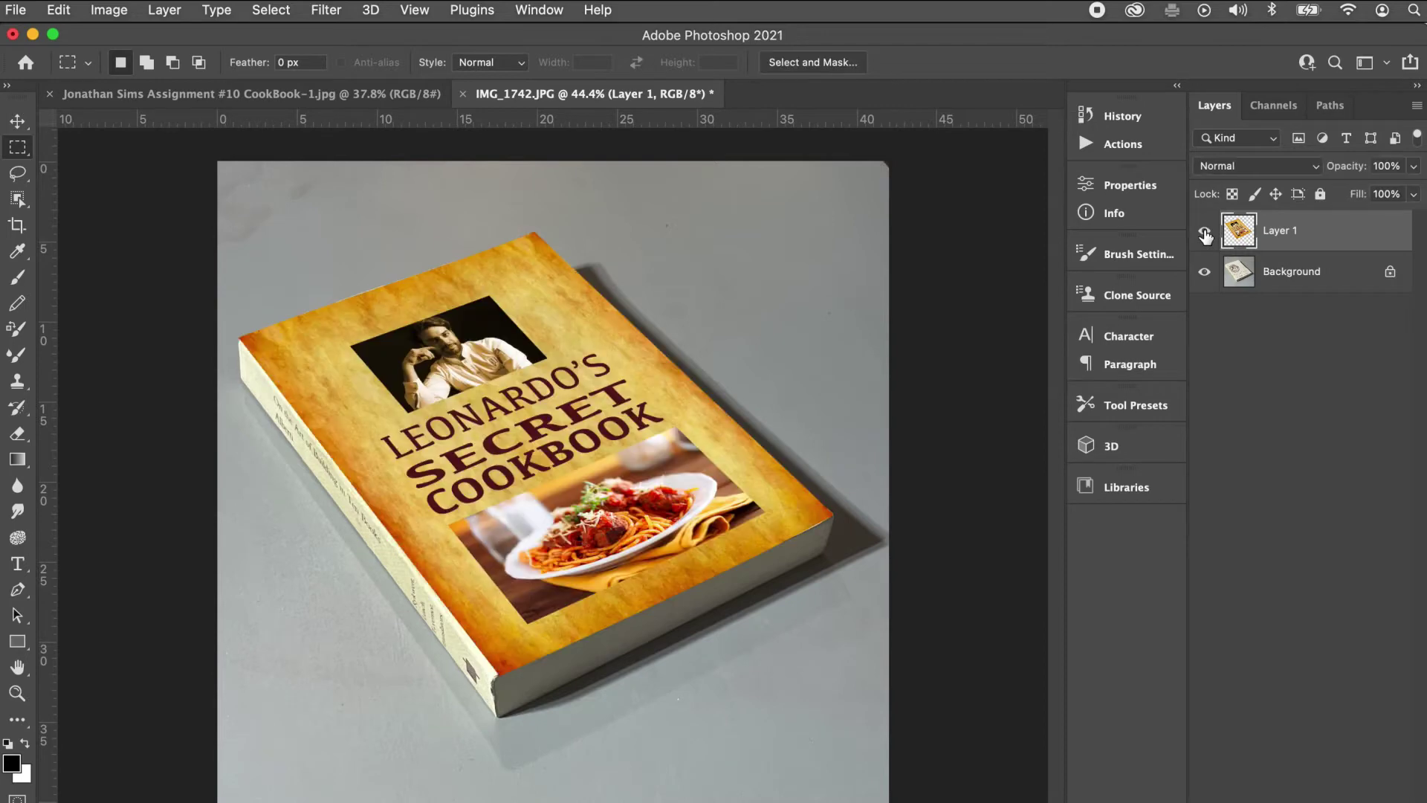
{"action": "left_click", "coordinate": [1204, 232]}
{"action": "left_click", "coordinate": [1204, 231]}
Marquee-select the maroon spine strip in the CookBook layout and copy it
{"action": "left_click", "coordinate": [253, 94]}
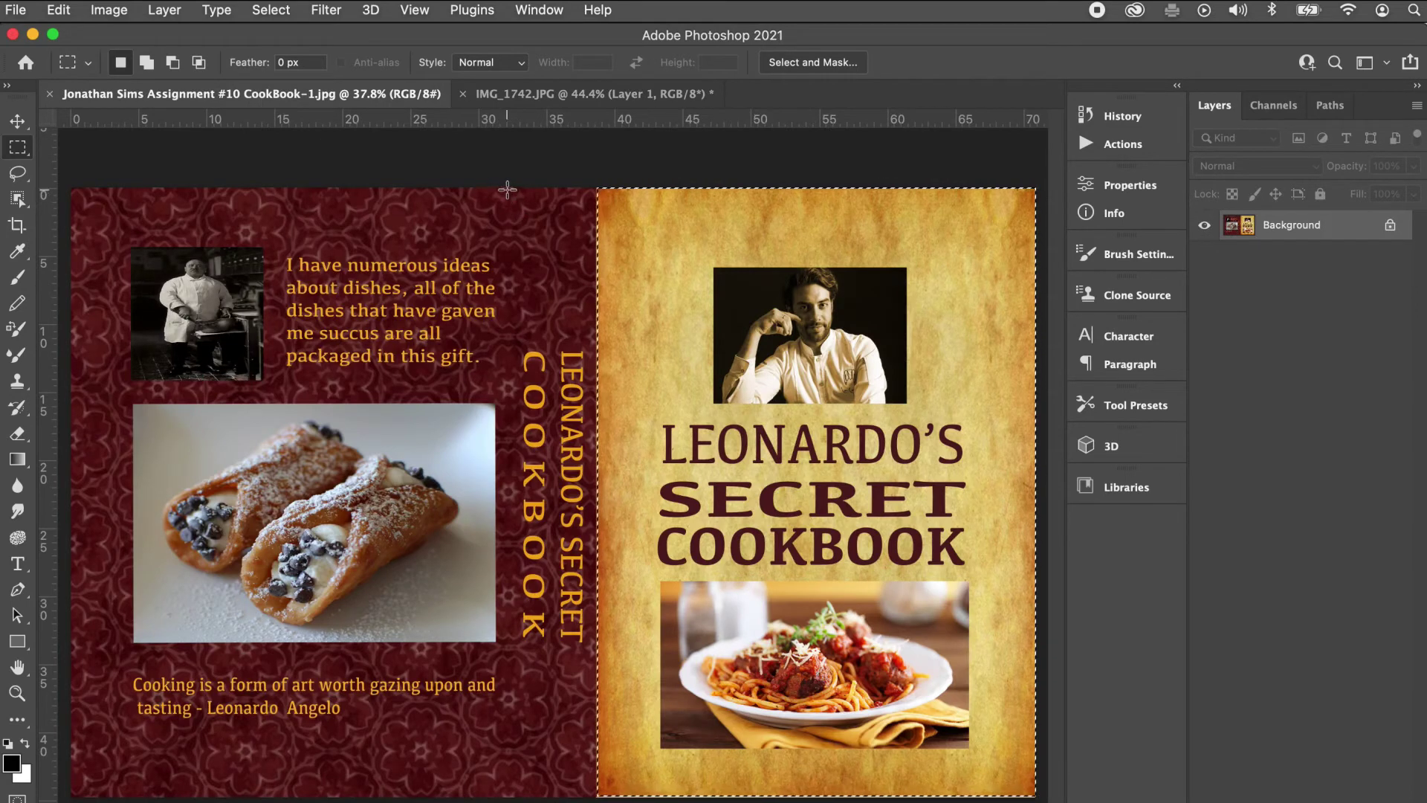
{"action": "left_click_drag", "start_coordinate": [506, 190], "coordinate": [598, 796]}
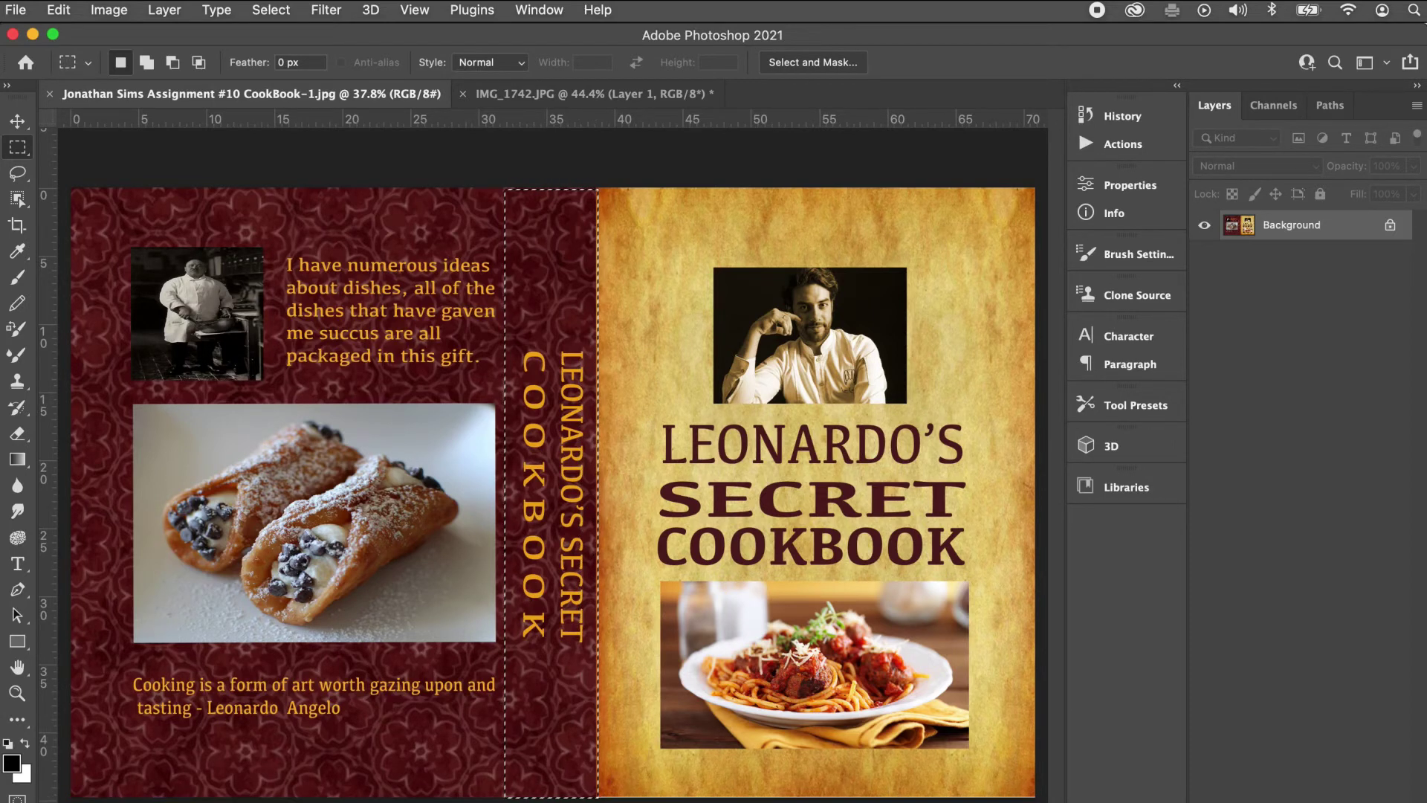
{"action": "left_click", "coordinate": [54, 12]}
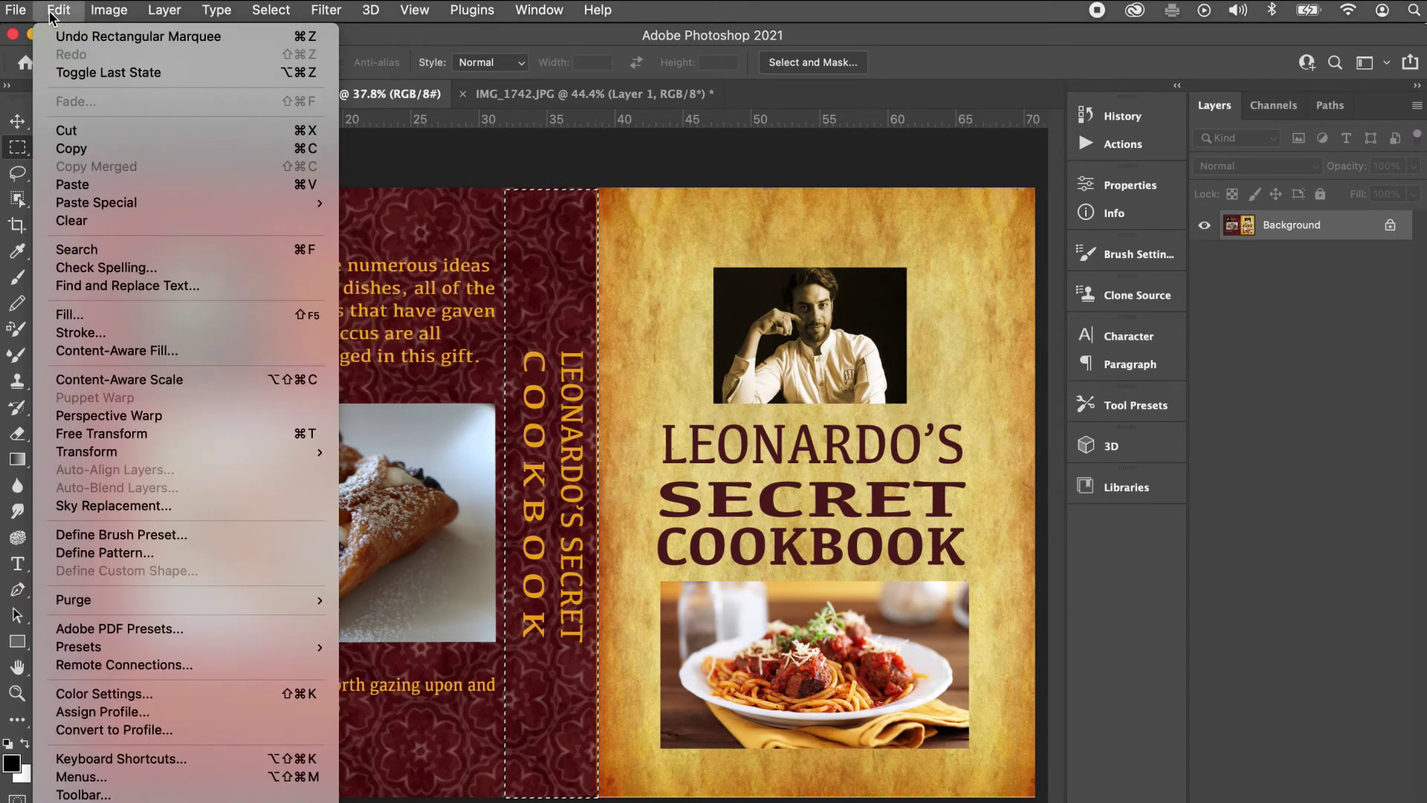
{"action": "left_click", "coordinate": [71, 148]}
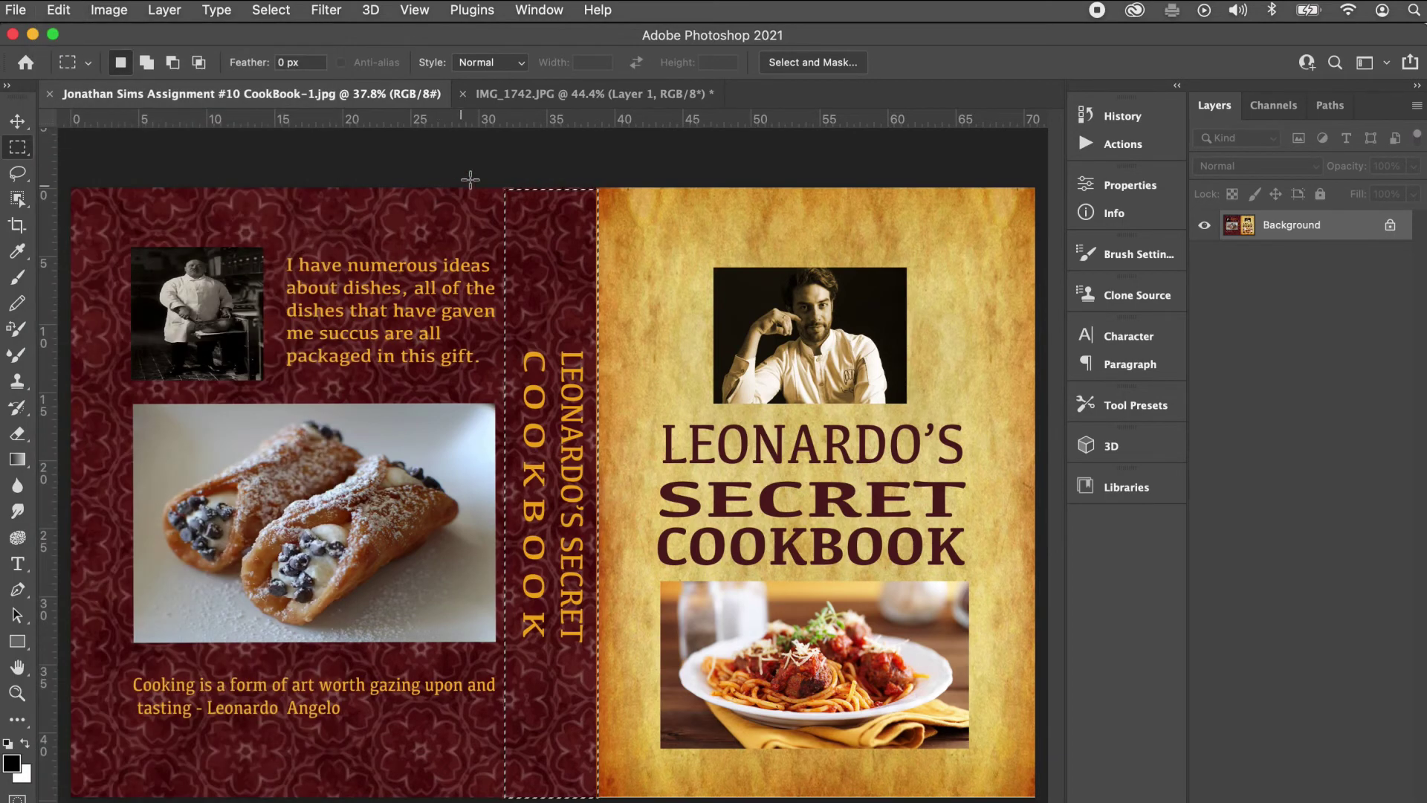
{"action": "left_click", "coordinate": [532, 95]}
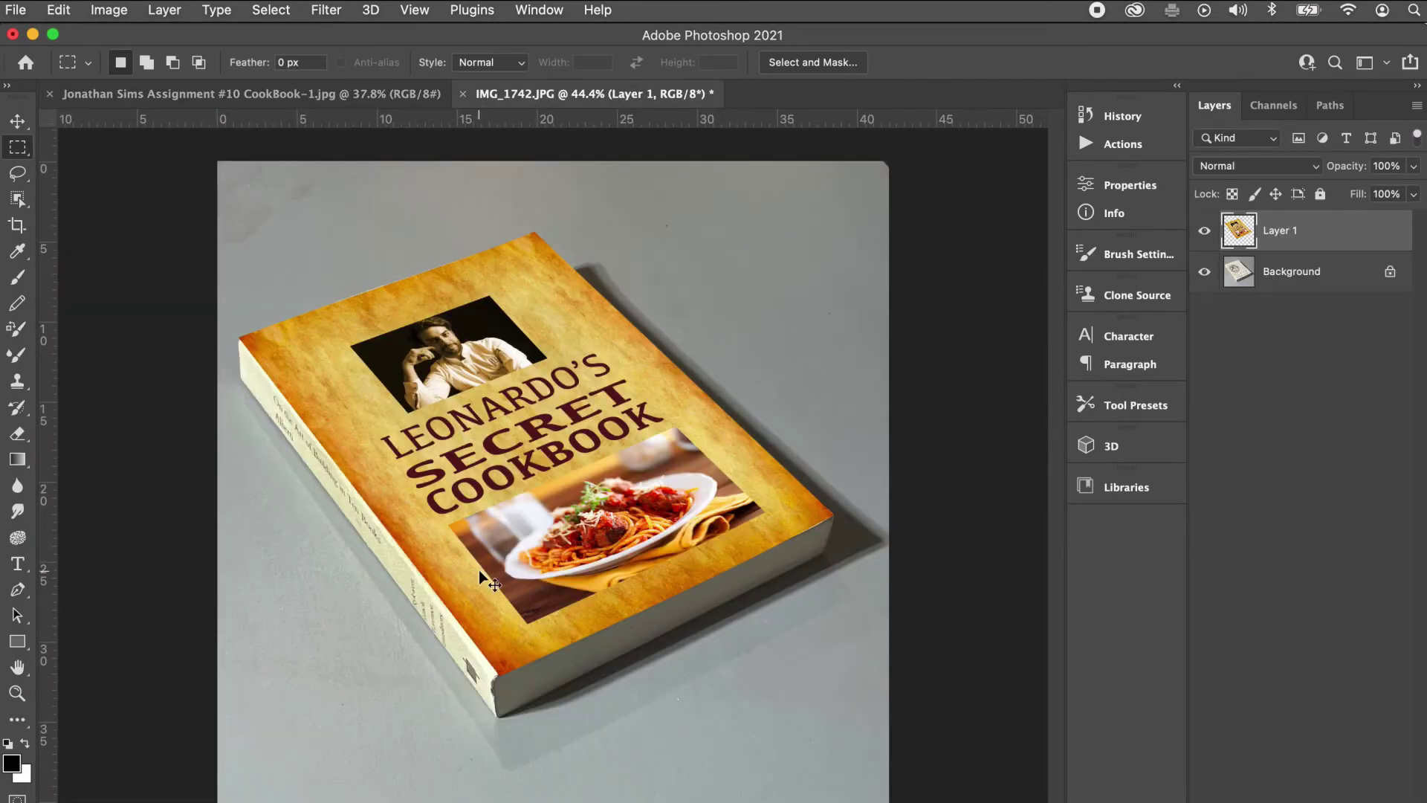
Paste the spine into the book photo as Layer 2 and switch its transform to Distort
{"action": "left_click", "coordinate": [58, 11]}
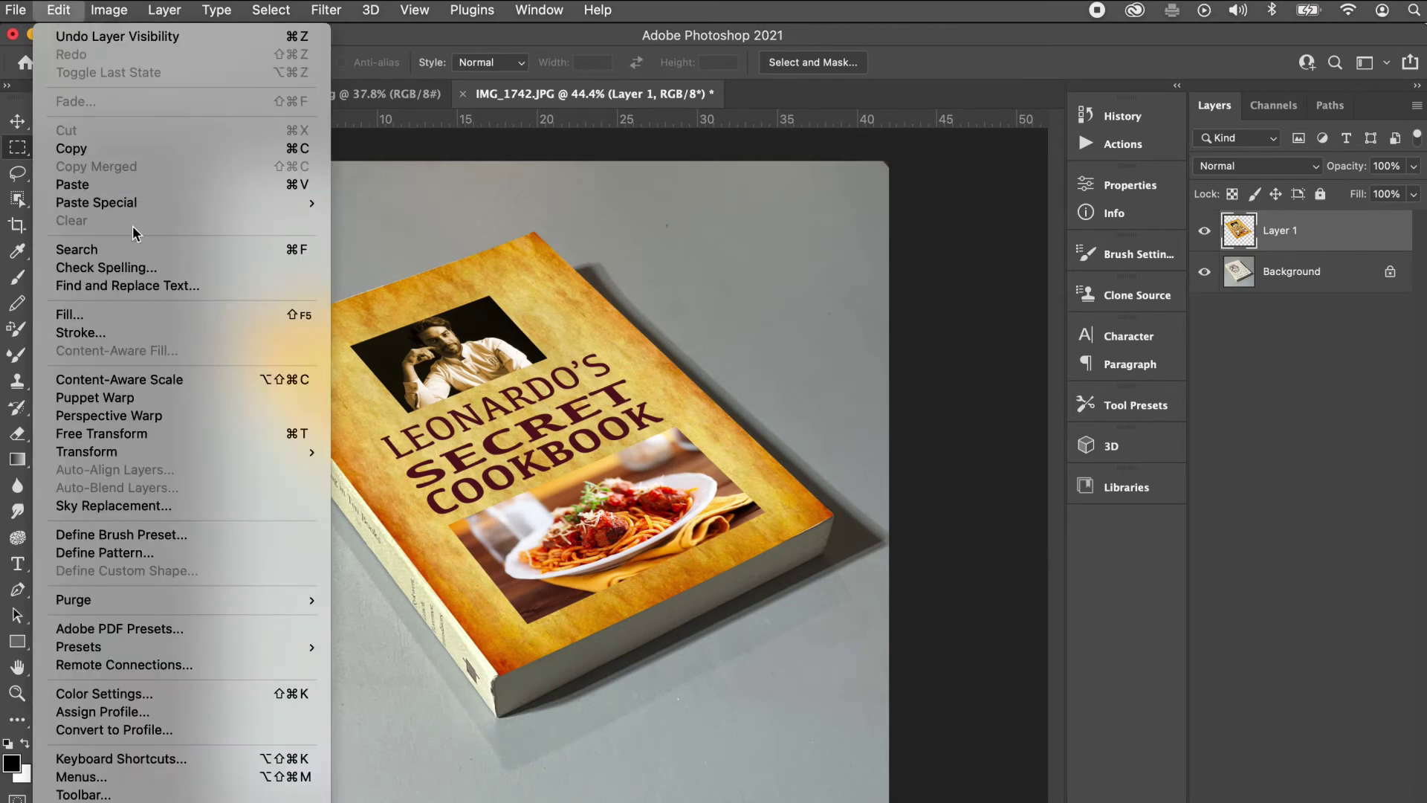
{"action": "left_click", "coordinate": [134, 183]}
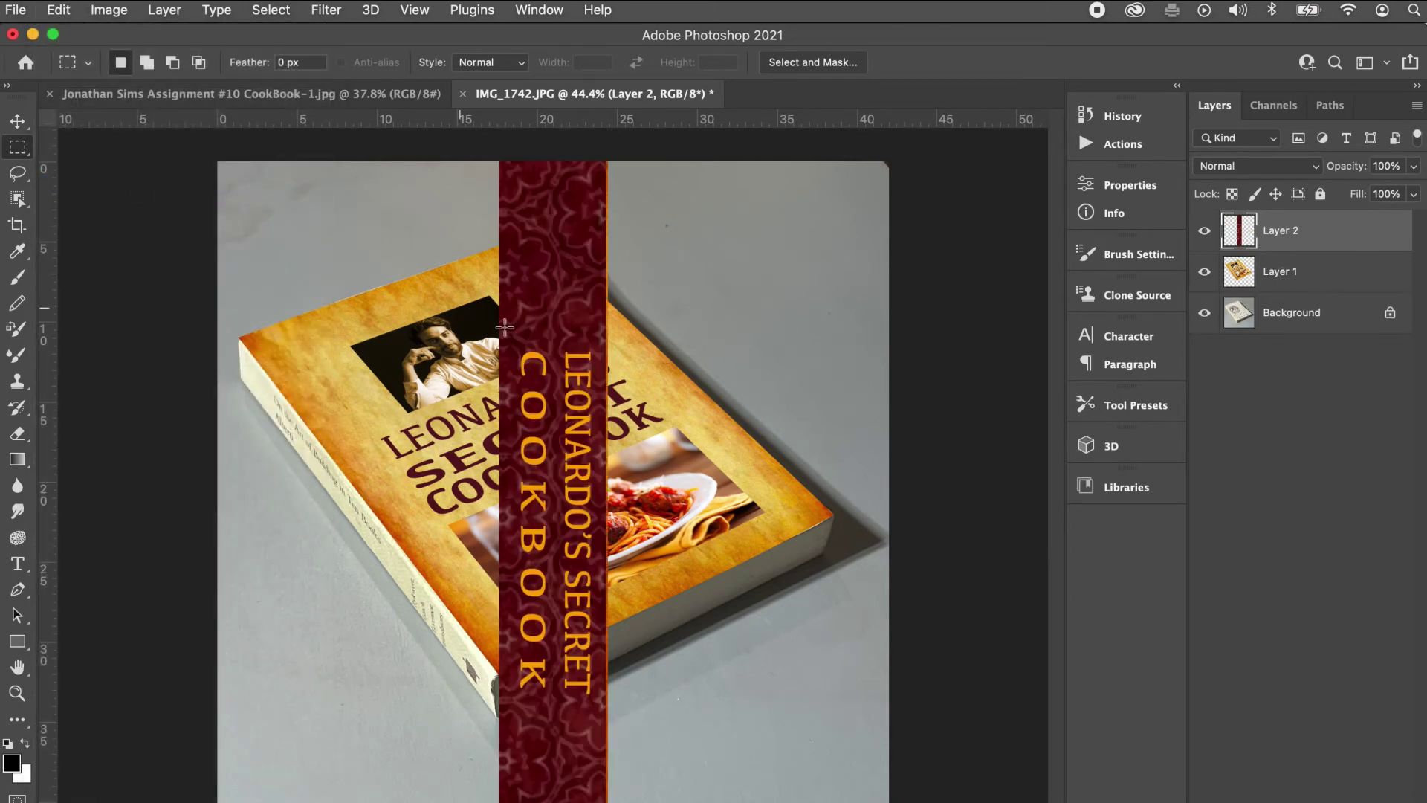
{"action": "key", "text": "super+t"}
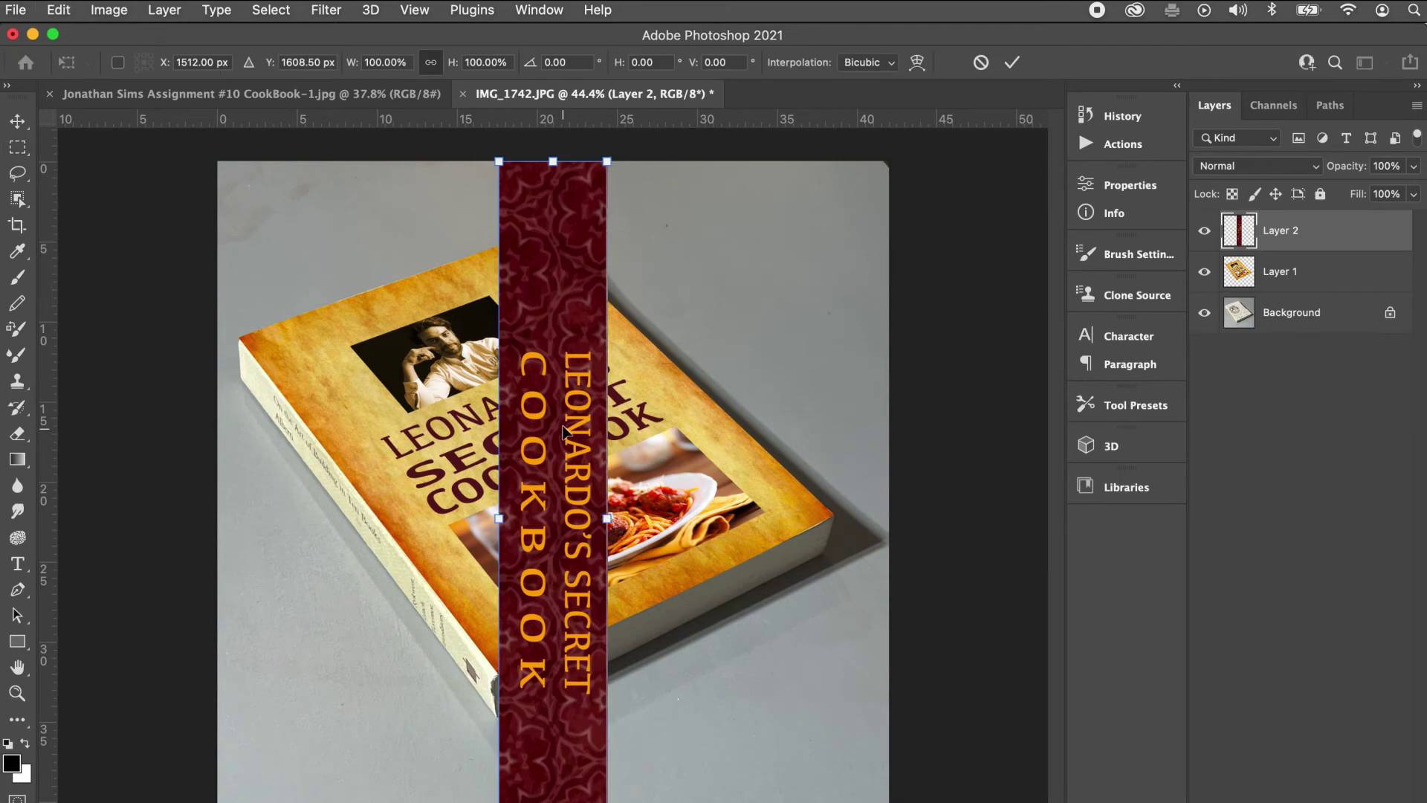
{"action": "right_click", "coordinate": [557, 248]}
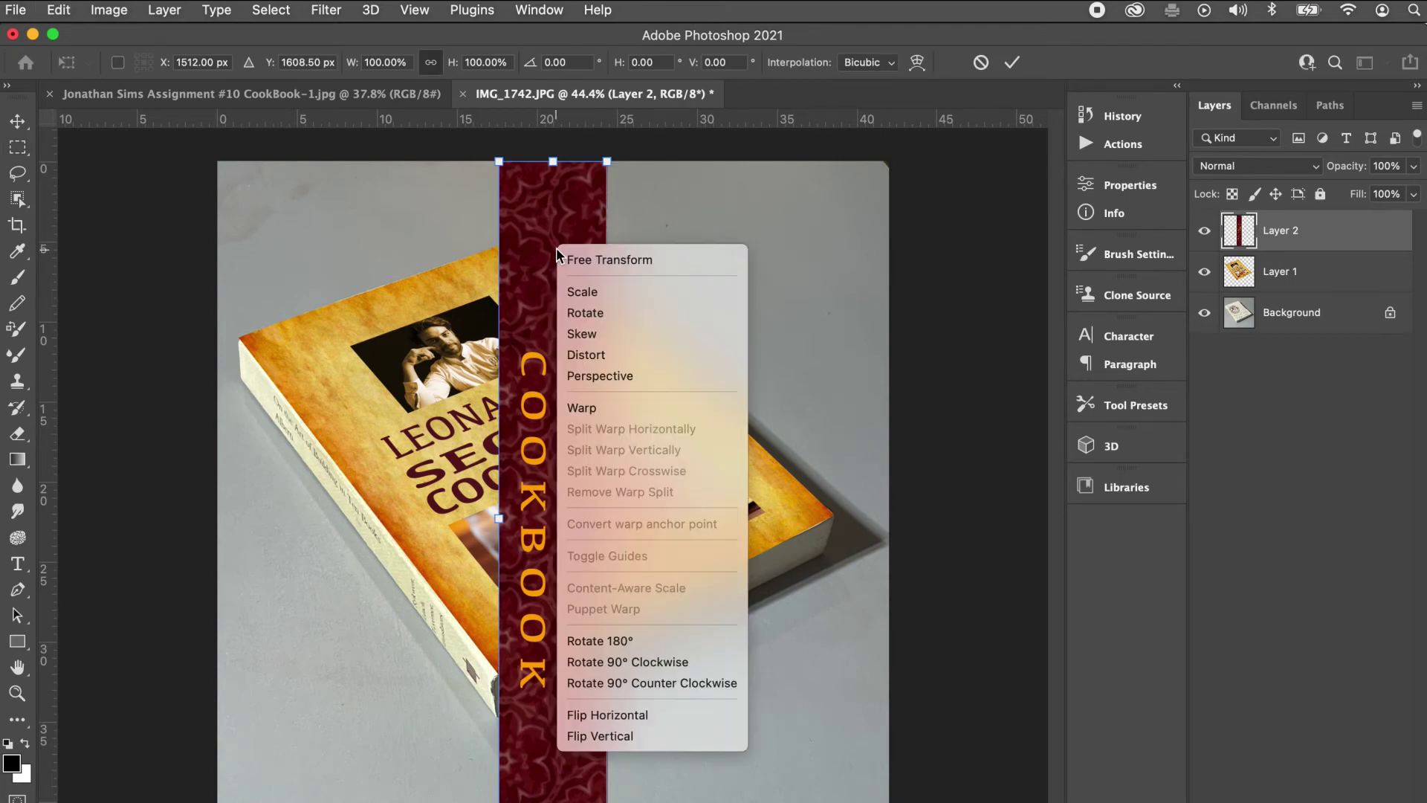
{"action": "left_click", "coordinate": [608, 362]}
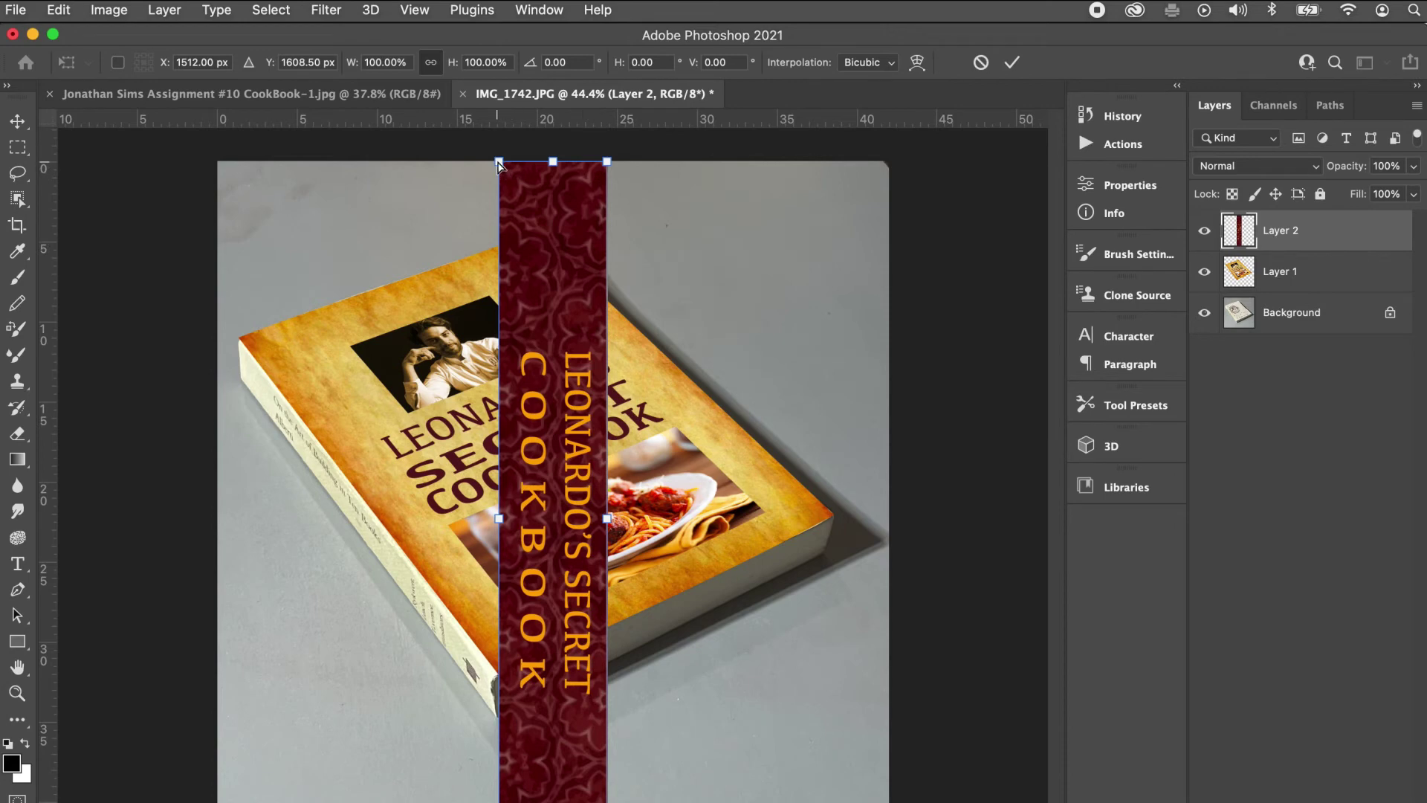
Drag the spine's corners into a narrow slanted band along the book's left edge
{"action": "left_click_drag", "start_coordinate": [499, 164], "coordinate": [240, 380]}
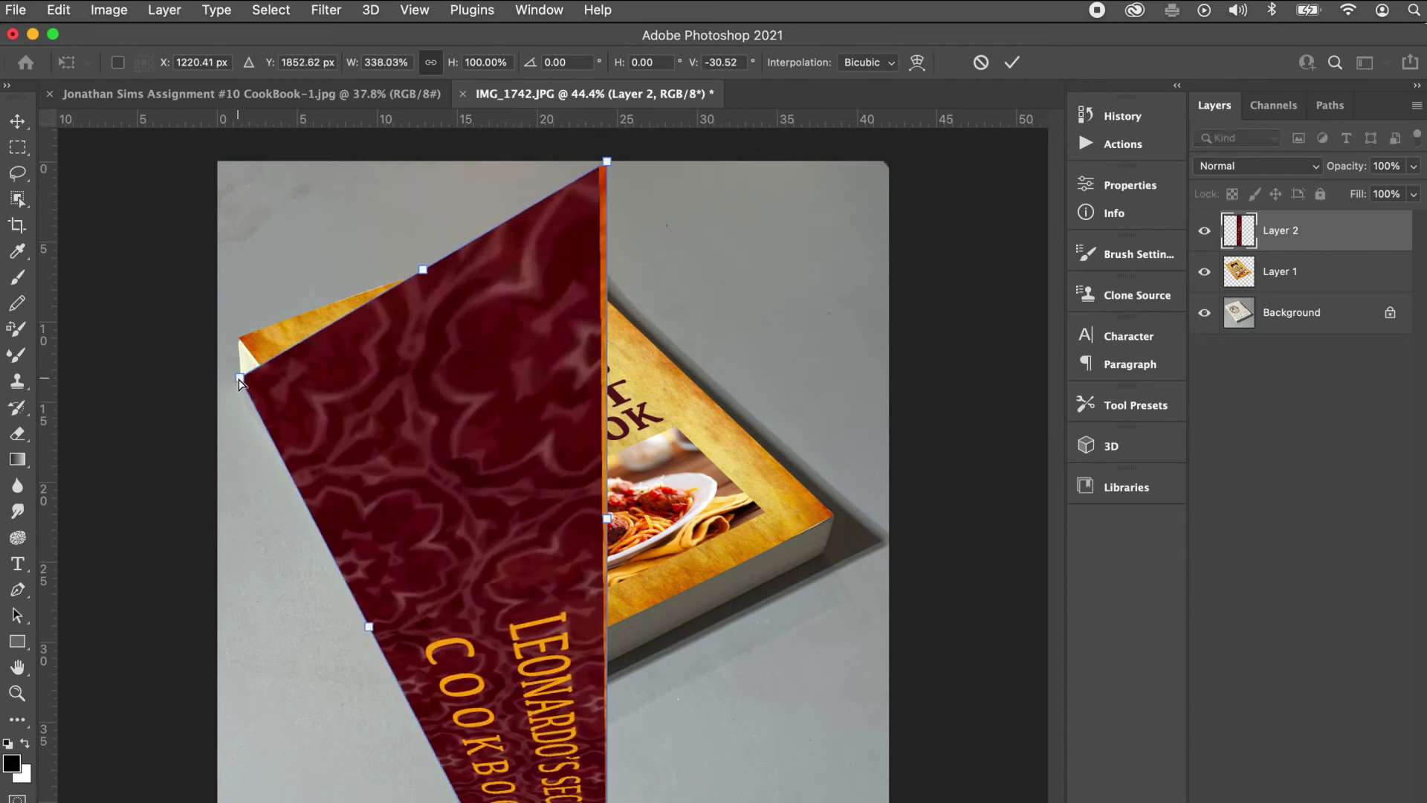
{"action": "left_click_drag", "start_coordinate": [607, 162], "coordinate": [239, 338]}
{"action": "key", "text": "super+minus"}
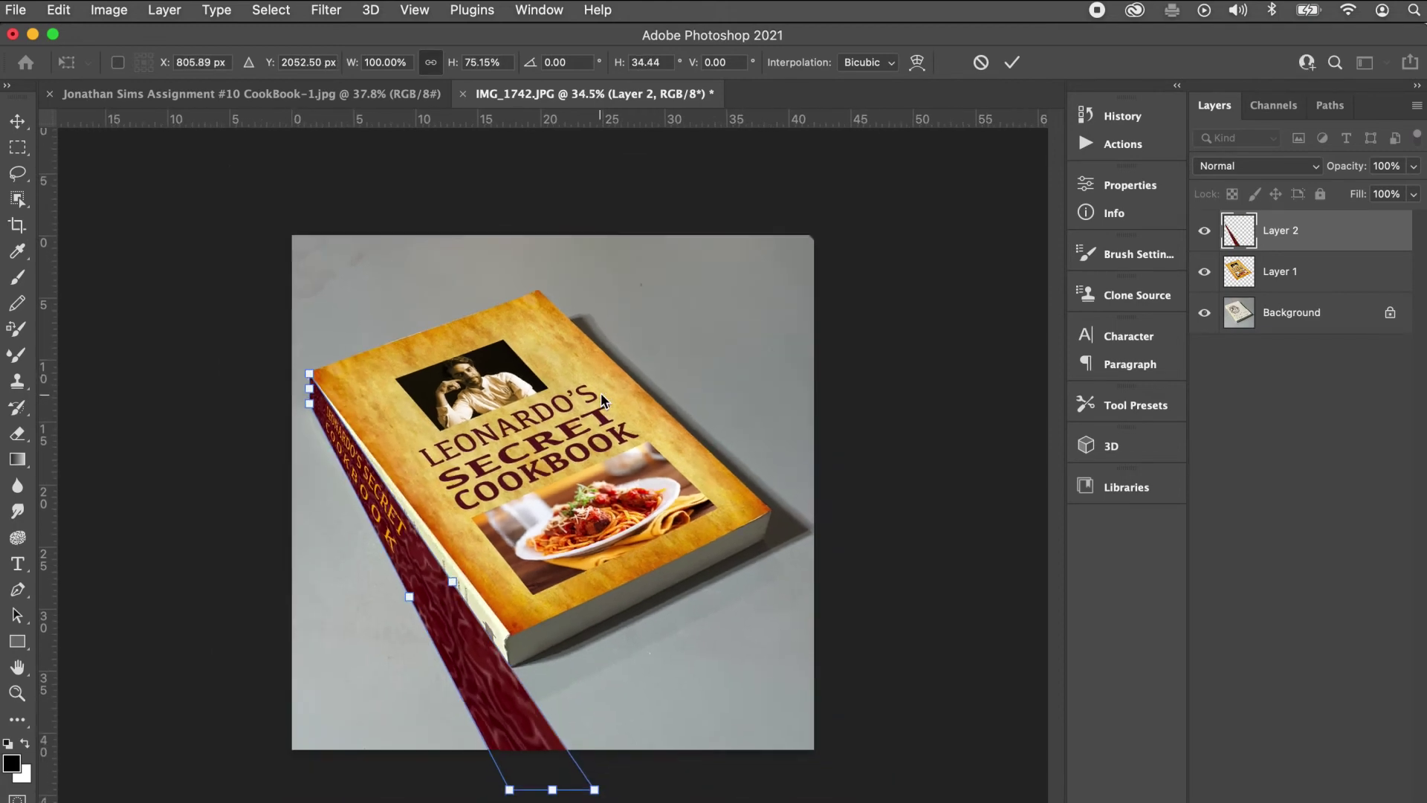
{"action": "left_click_drag", "start_coordinate": [596, 790], "coordinate": [507, 632]}
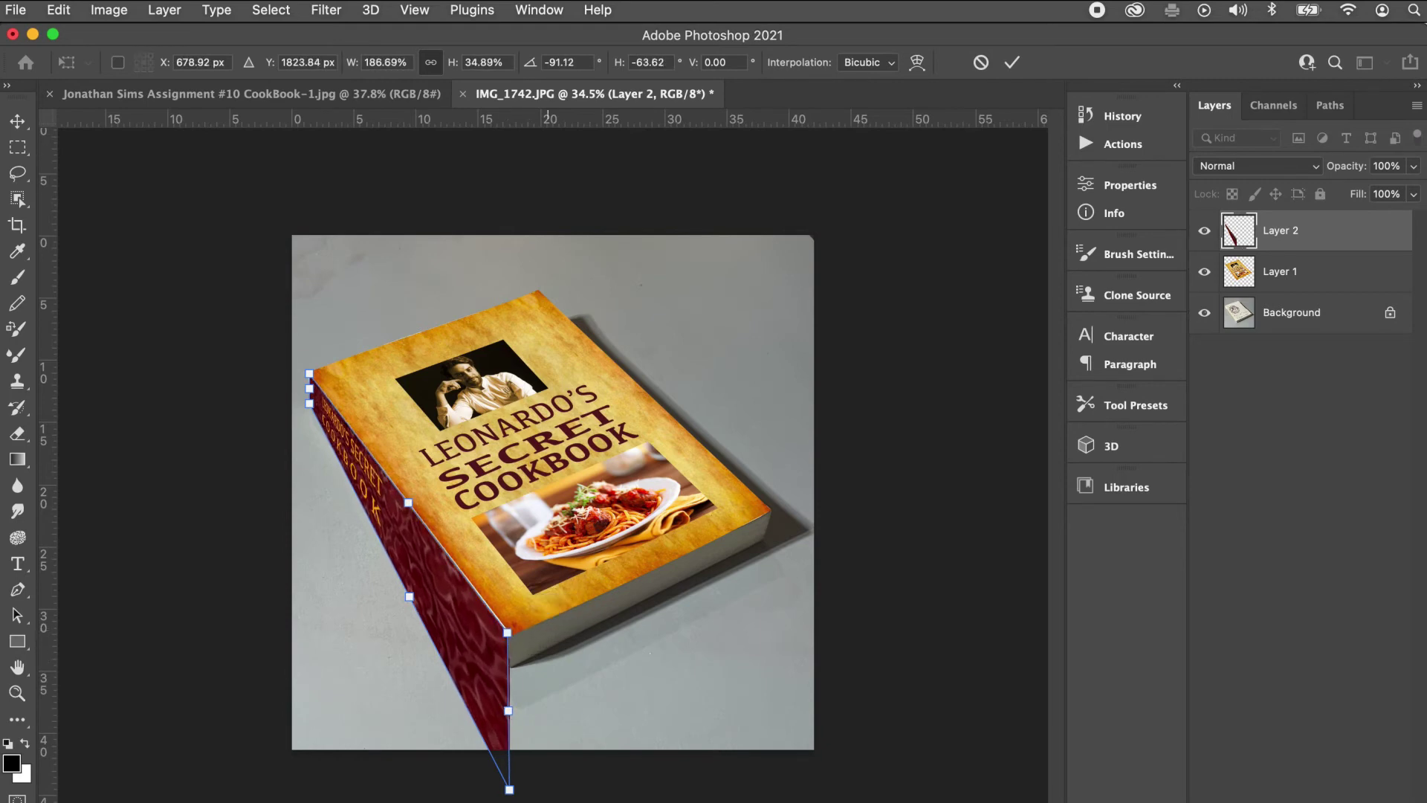
{"action": "left_click_drag", "start_coordinate": [509, 794], "coordinate": [510, 673]}
Warp the spine's bottom warp points so its end curves around the book's rounded corner
{"action": "scroll", "coordinate": [509, 673], "scroll_direction": "up", "scroll_amount": 6}
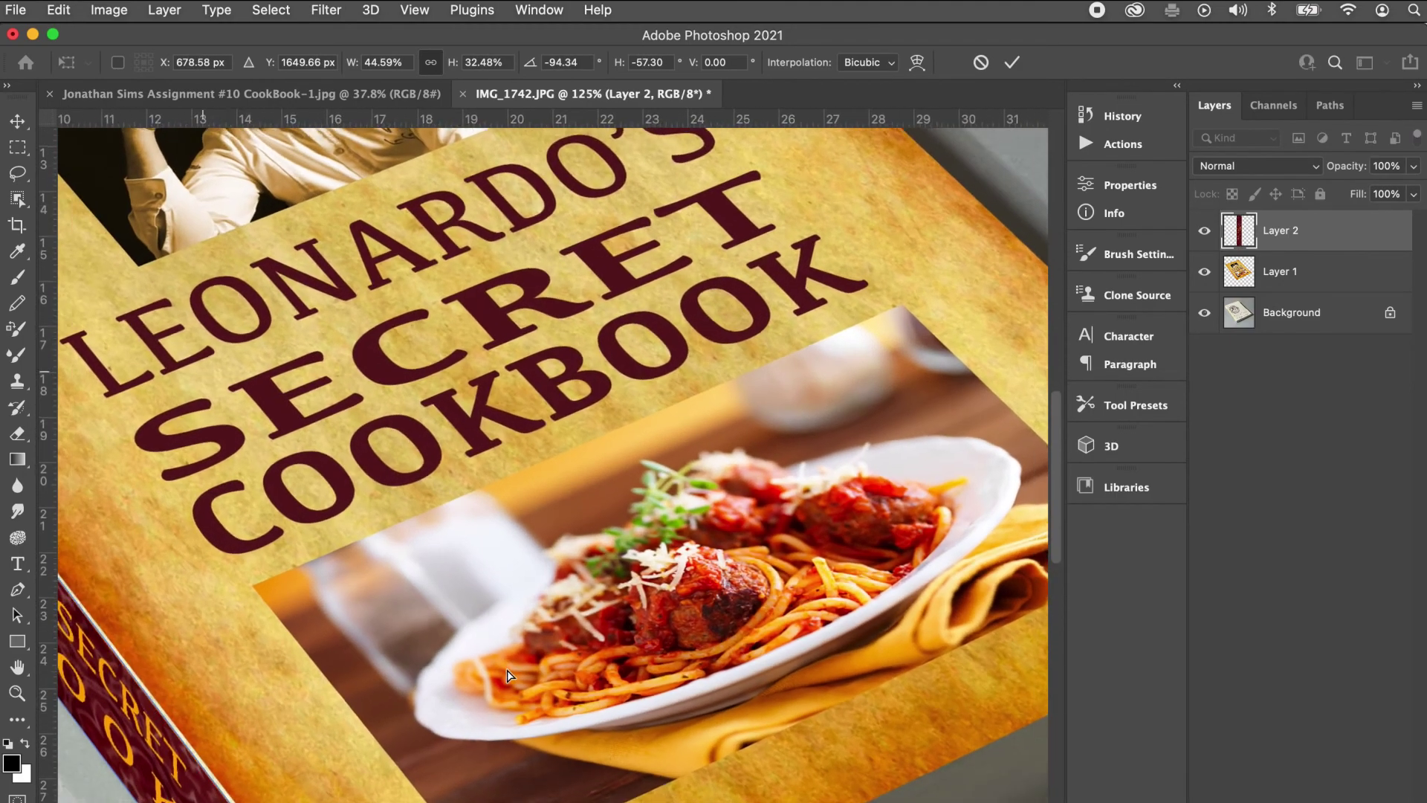
{"action": "scroll", "coordinate": [510, 674], "scroll_direction": "down", "scroll_amount": 5}
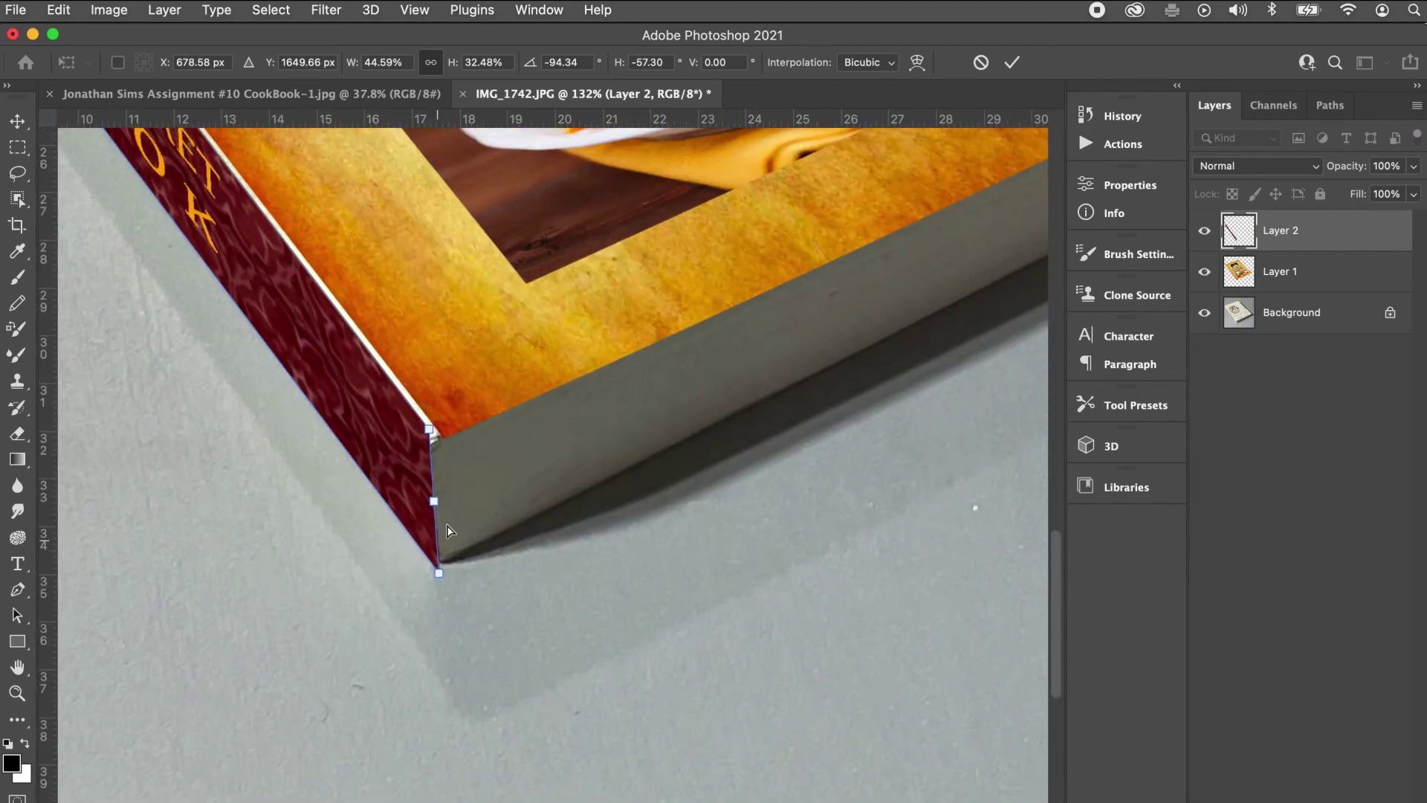
{"action": "right_click", "coordinate": [388, 435]}
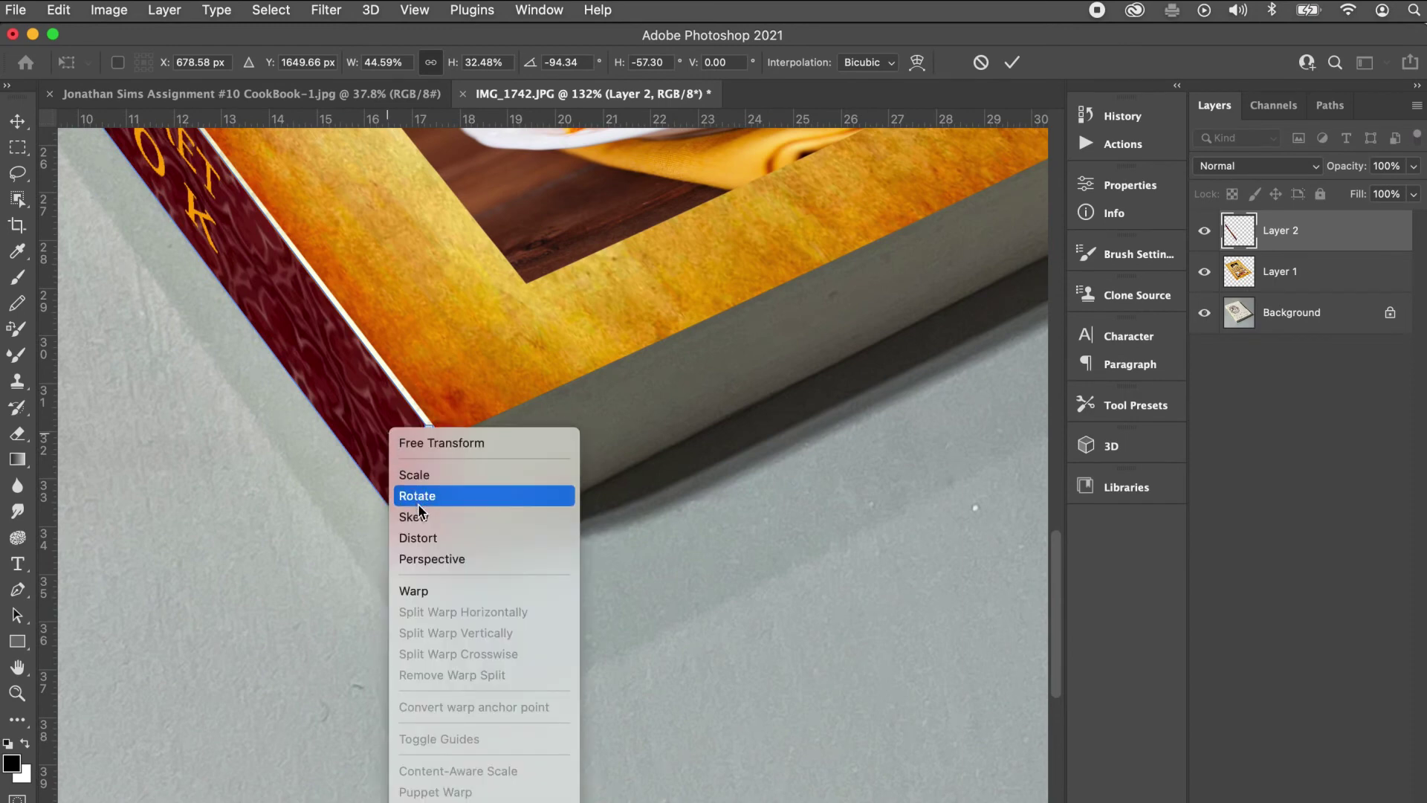
{"action": "left_click", "coordinate": [413, 591]}
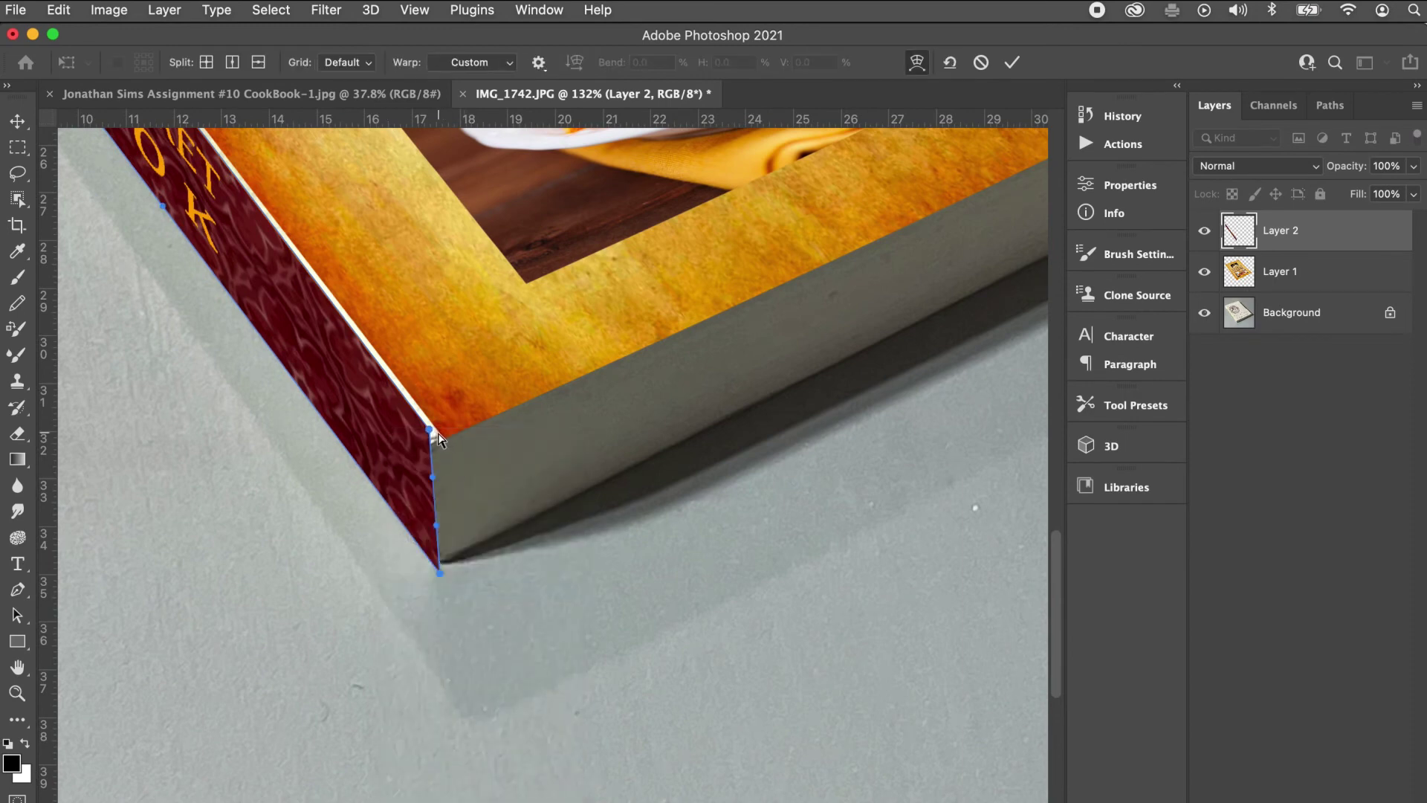
{"action": "mouse_move", "coordinate": [430, 431]}
{"action": "left_mouse_down"}
{"action": "mouse_move", "coordinate": [442, 437]}
{"action": "mouse_move", "coordinate": [413, 465]}
{"action": "mouse_move", "coordinate": [400, 457]}
{"action": "mouse_move", "coordinate": [413, 451]}
{"action": "left_mouse_up"}
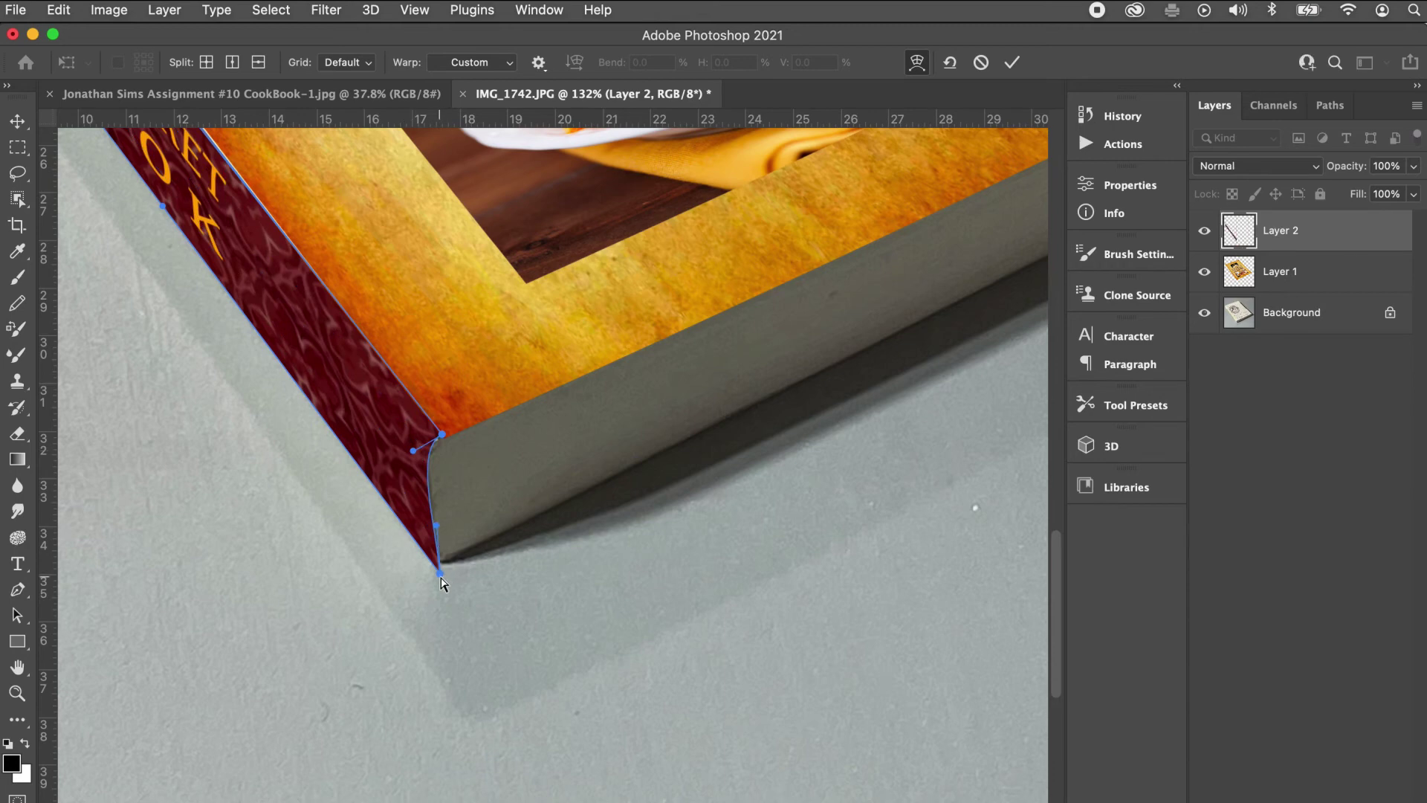
{"action": "left_click_drag", "start_coordinate": [439, 573], "coordinate": [430, 524]}
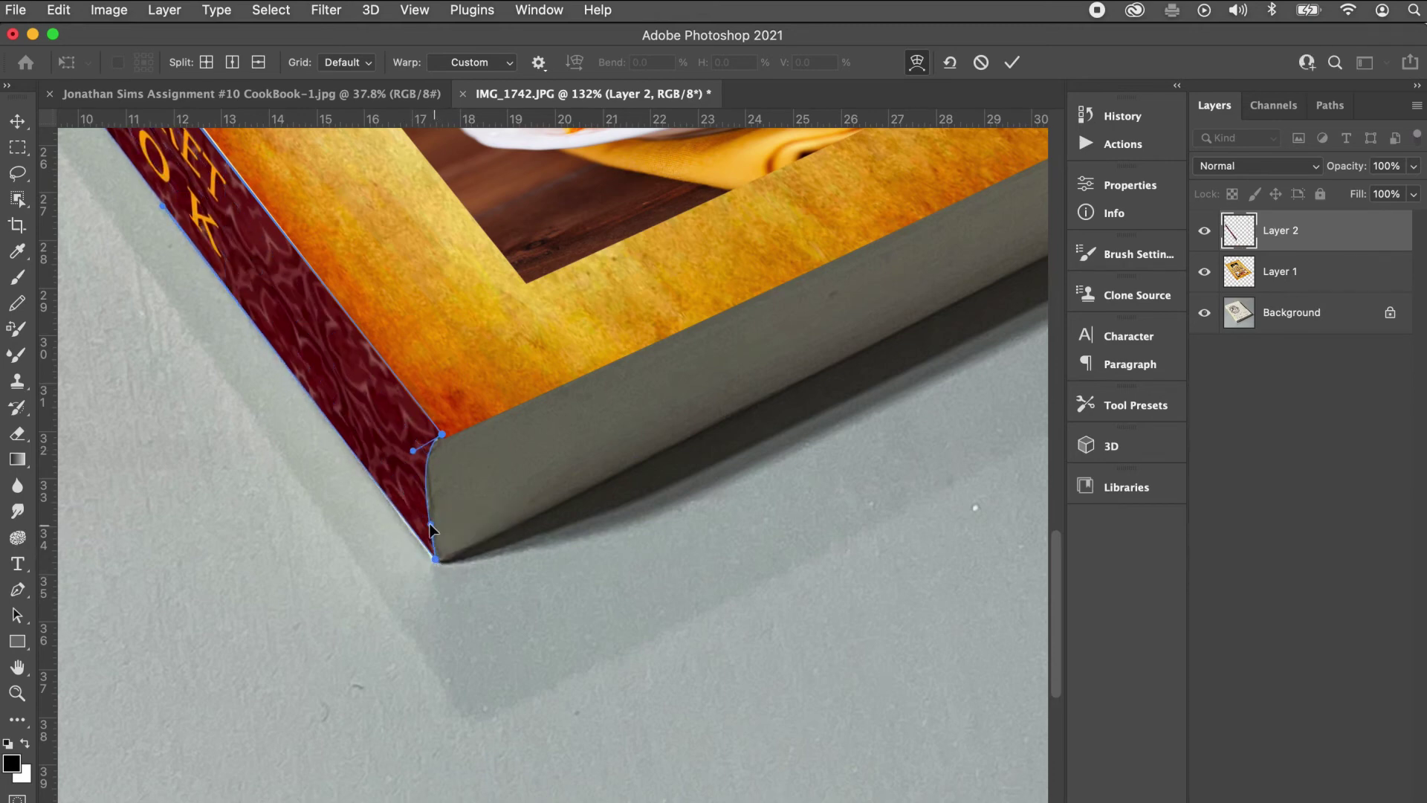
{"action": "left_click_drag", "start_coordinate": [434, 557], "coordinate": [435, 563]}
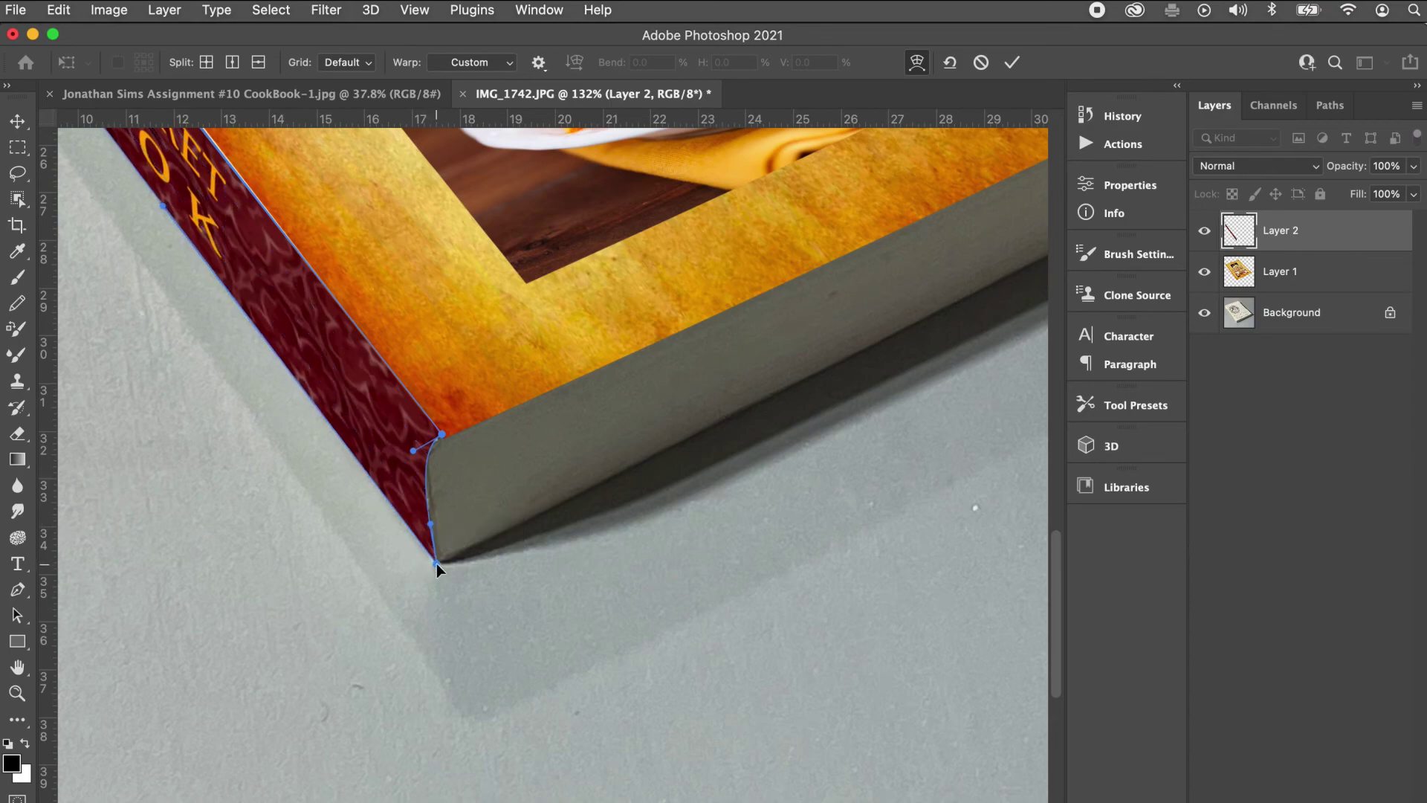
Adjust the spine's top-left warp points and left edge to fit the book's side
{"action": "scroll", "coordinate": [439, 535], "scroll_direction": "up", "scroll_amount": 10}
{"action": "scroll", "coordinate": [439, 535], "scroll_direction": "left", "scroll_amount": 10}
{"action": "scroll", "coordinate": [439, 535], "scroll_direction": "up", "scroll_amount": 10}
{"action": "scroll", "coordinate": [439, 535], "scroll_direction": "left", "scroll_amount": 5}
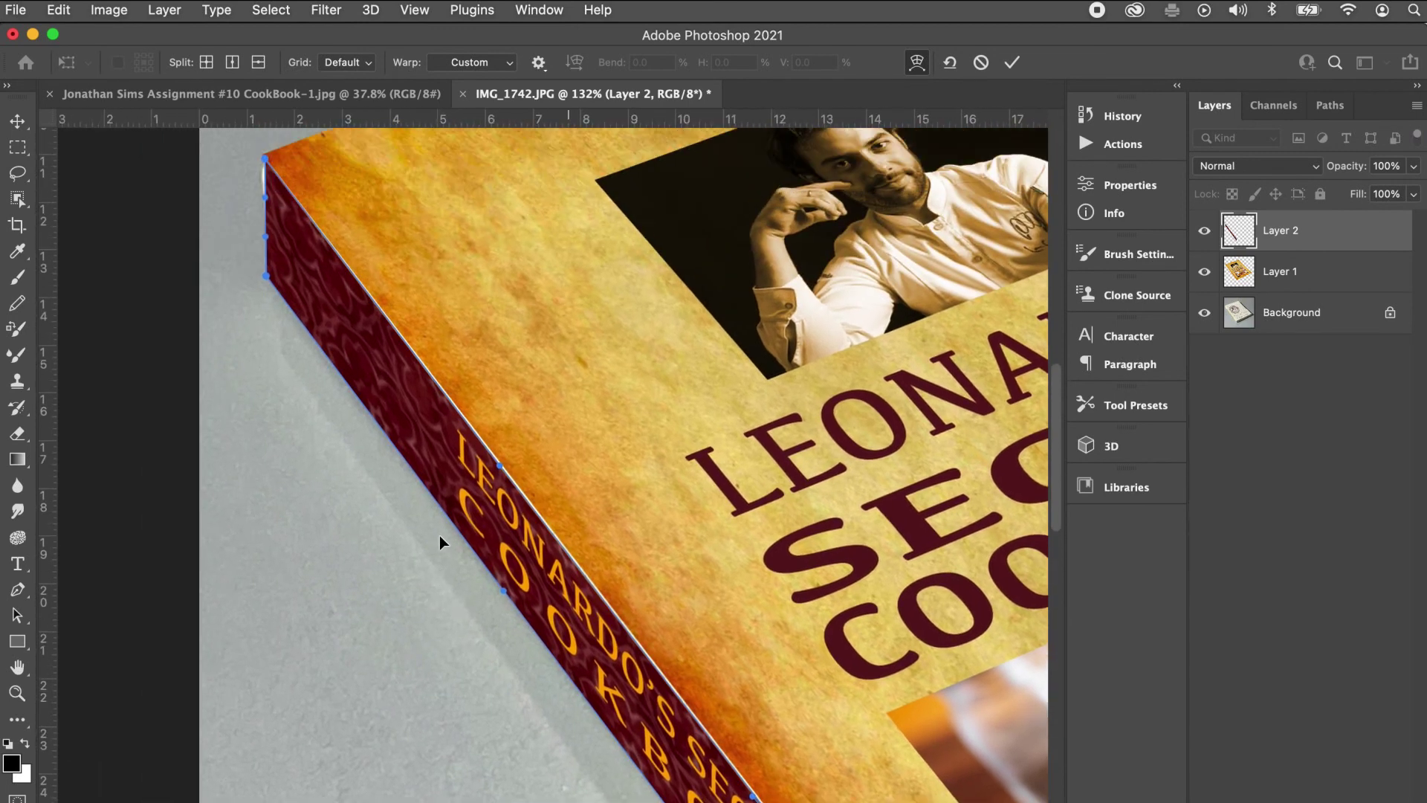
{"action": "right_click", "coordinate": [440, 535]}
{"action": "left_click", "coordinate": [436, 529]}
{"action": "left_click_drag", "start_coordinate": [266, 160], "coordinate": [261, 151]}
{"action": "mouse_move", "coordinate": [266, 199]}
{"action": "left_mouse_down"}
{"action": "mouse_move", "coordinate": [245, 185]}
{"action": "mouse_move", "coordinate": [257, 179]}
{"action": "left_mouse_up"}
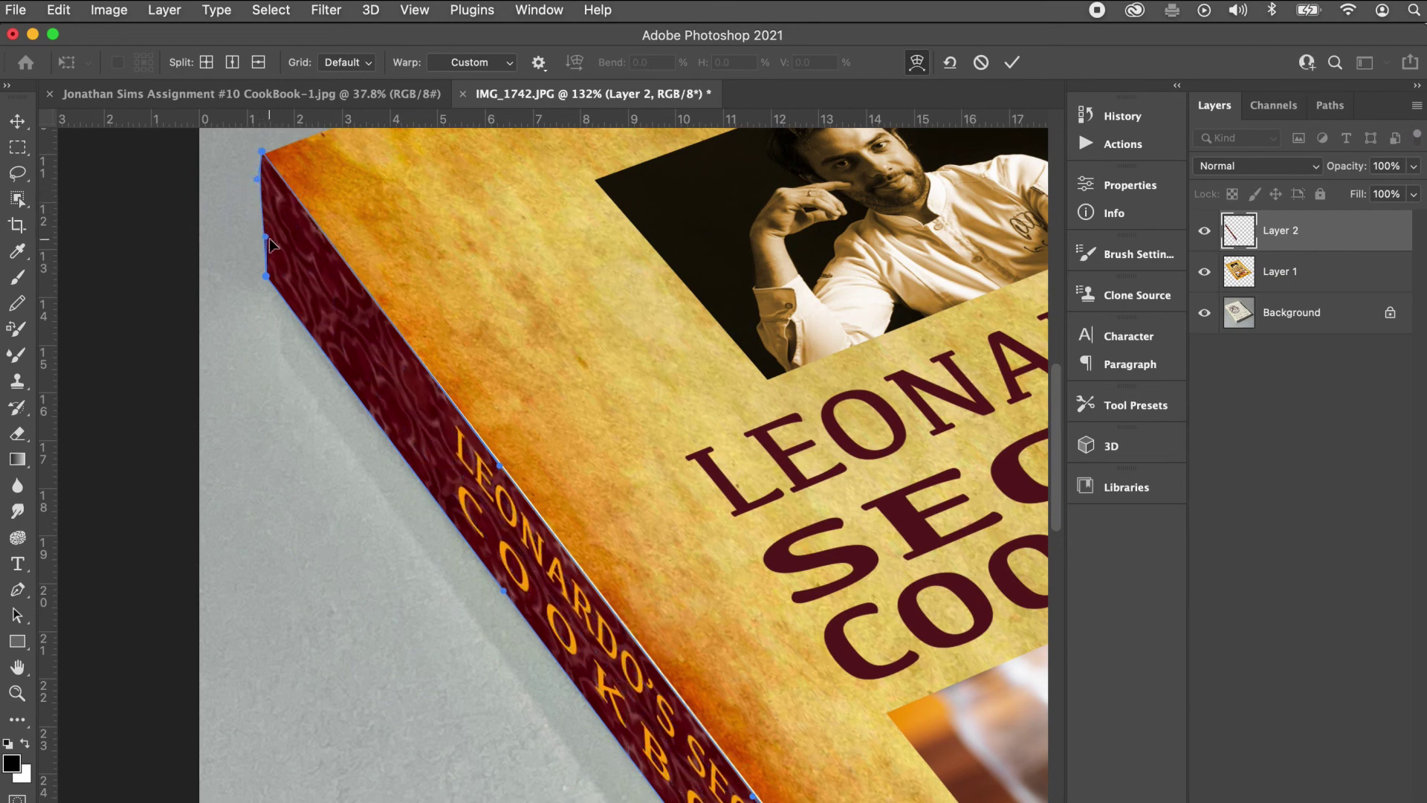
{"action": "left_click_drag", "start_coordinate": [267, 237], "coordinate": [260, 236]}
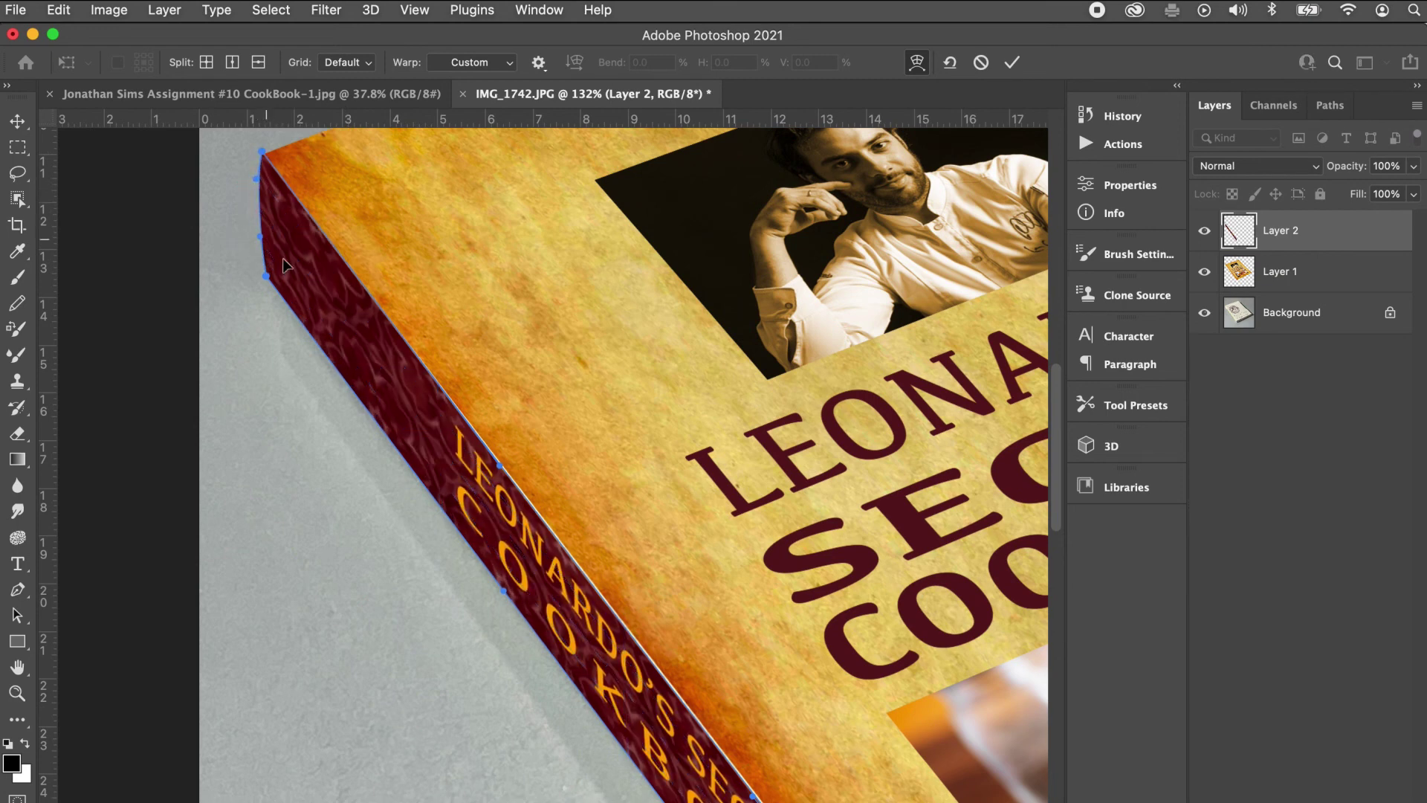
Zoom out and commit the warp on the spine
{"action": "scroll", "coordinate": [455, 387], "scroll_direction": "down", "scroll_amount": 3}
{"action": "scroll", "coordinate": [454, 387], "scroll_direction": "right", "scroll_amount": 3}
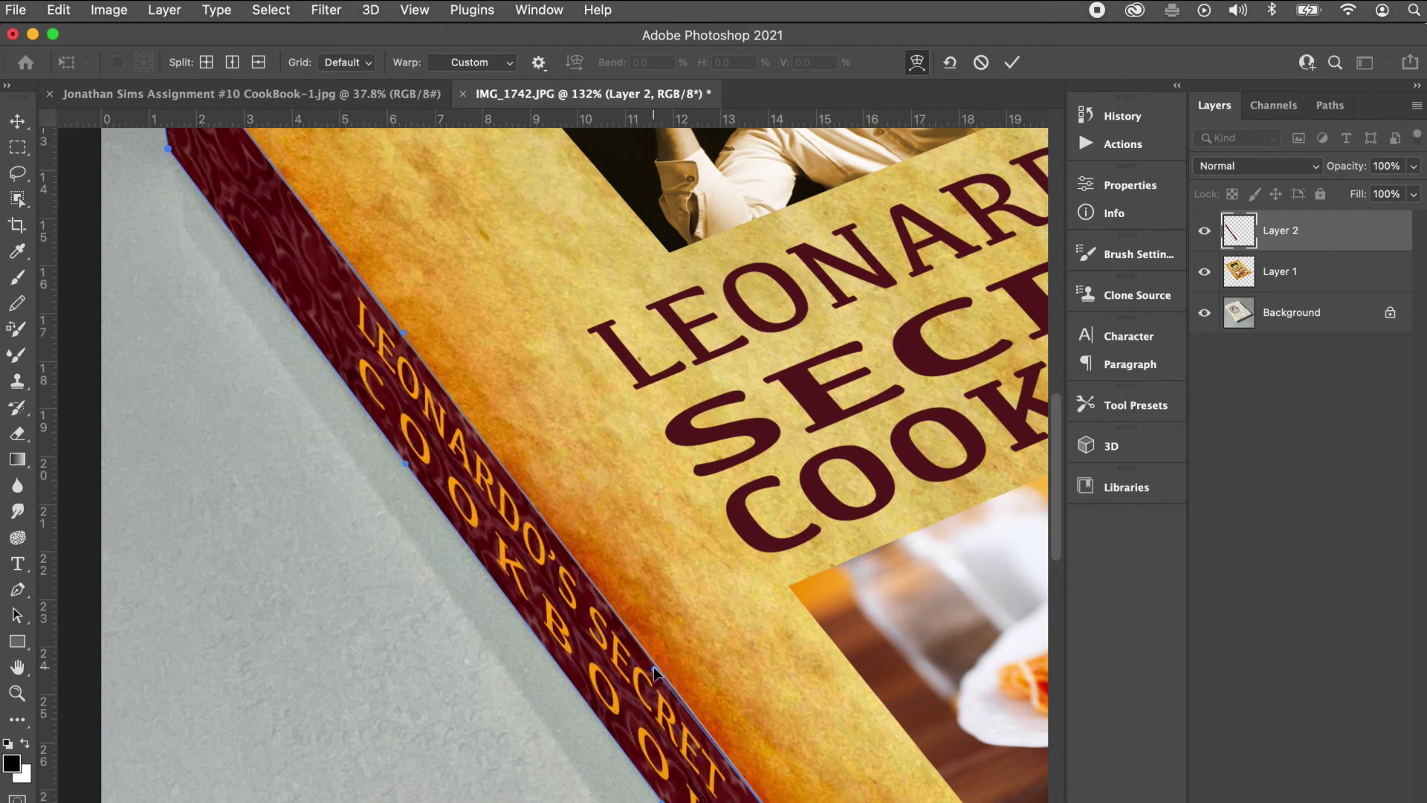
{"action": "scroll", "coordinate": [654, 673], "scroll_direction": "down", "scroll_amount": 2}
{"action": "scroll", "coordinate": [655, 669], "scroll_direction": "down", "scroll_amount": 2}
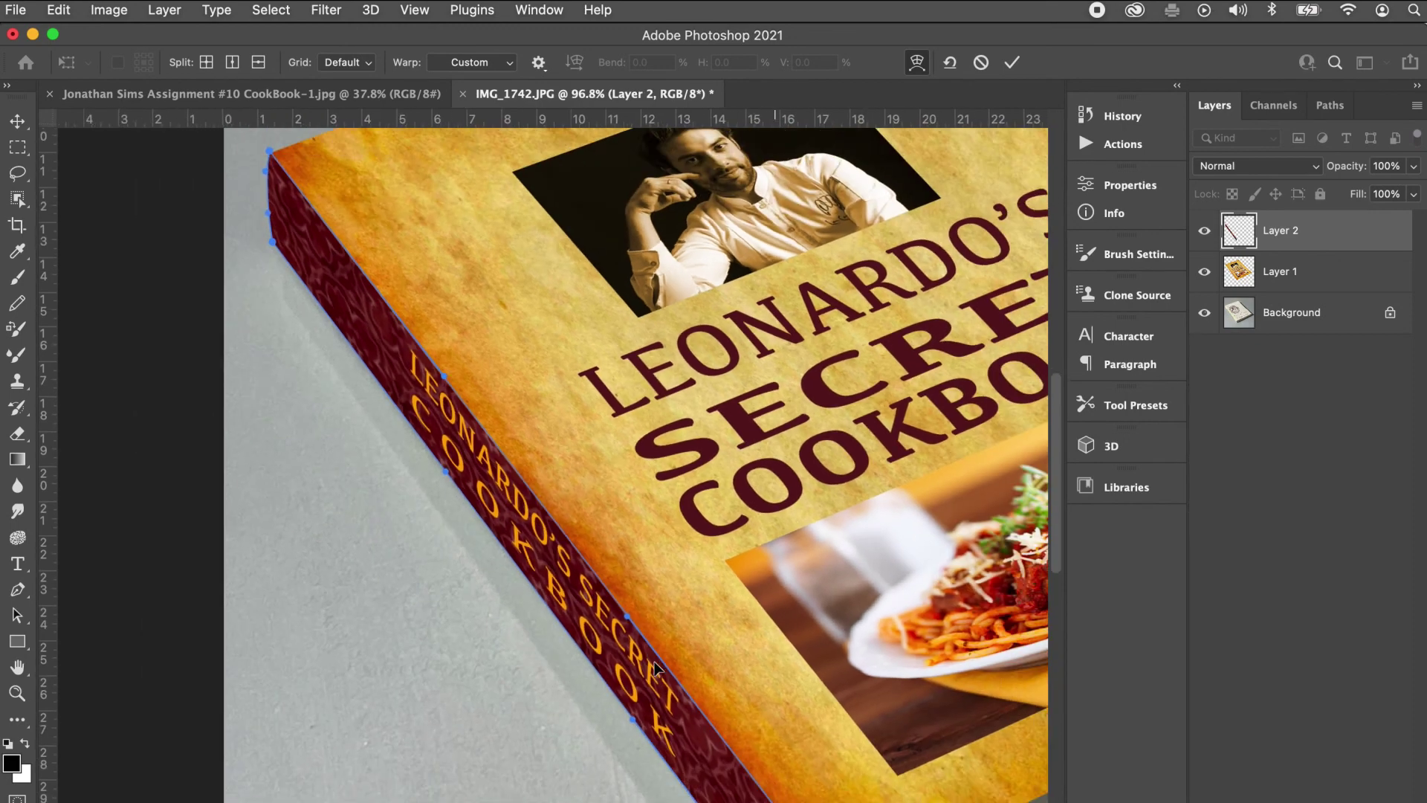
{"action": "scroll", "coordinate": [654, 667], "scroll_direction": "down", "scroll_amount": 3}
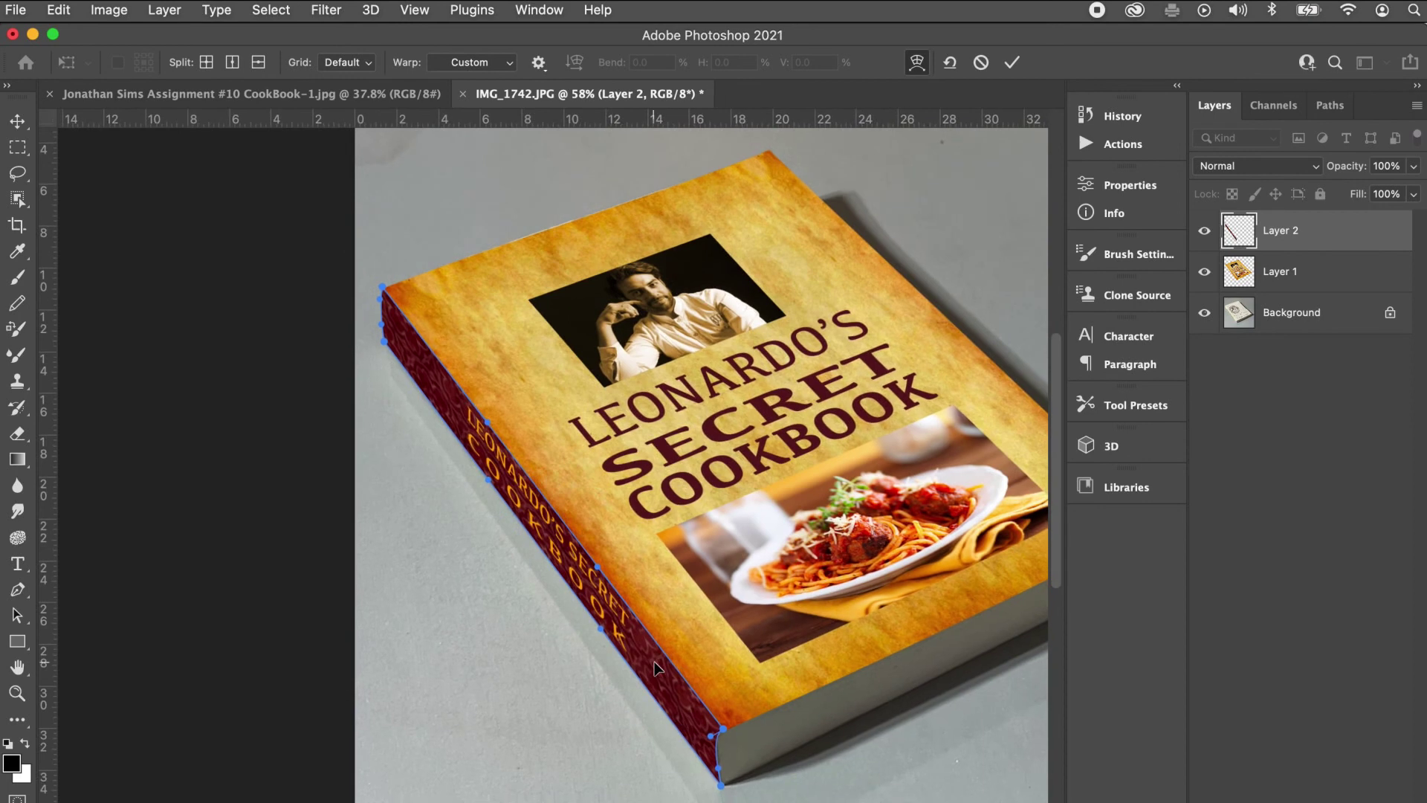
{"action": "key", "text": "Return"}
{"action": "key", "text": "m"}
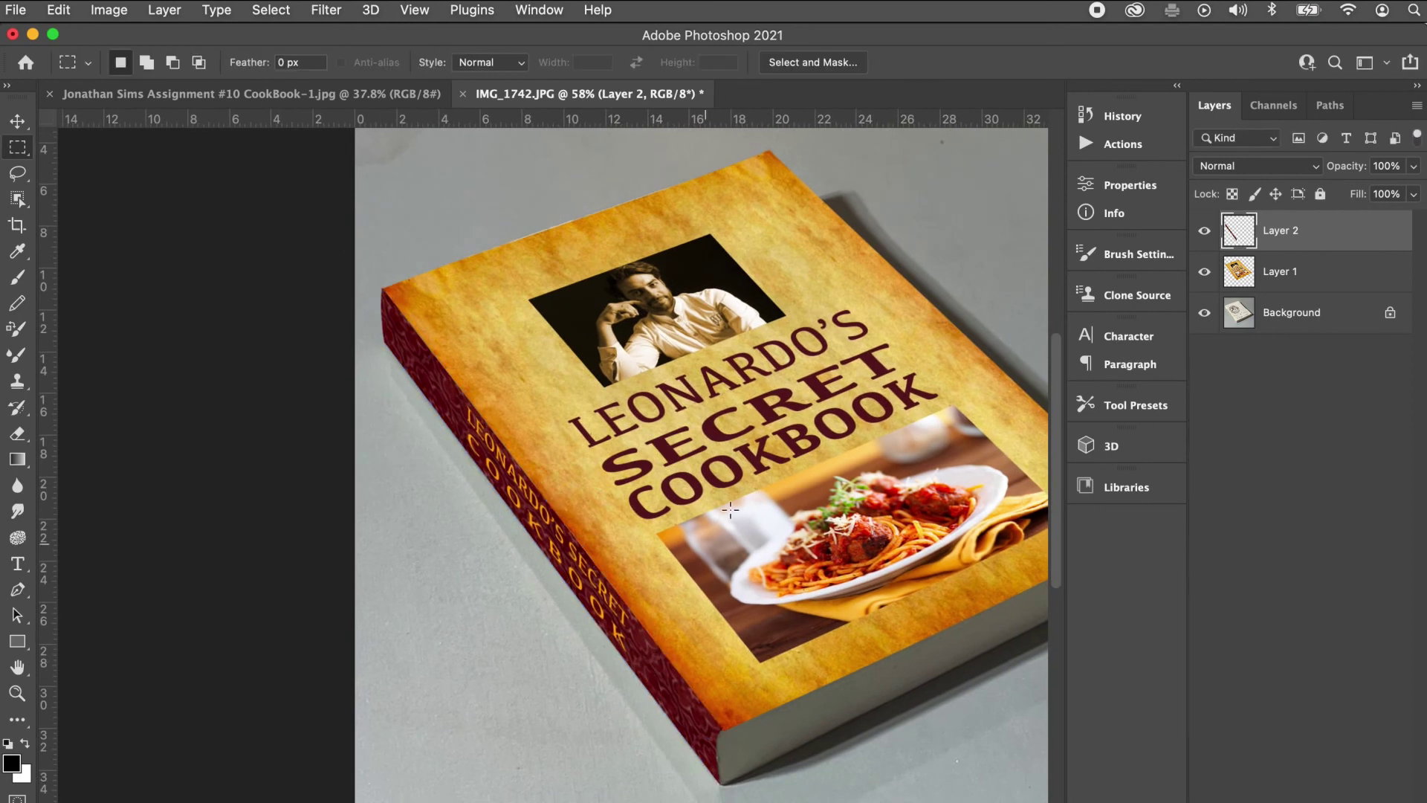
{"action": "scroll", "coordinate": [656, 467], "scroll_direction": "down", "scroll_amount": 3}
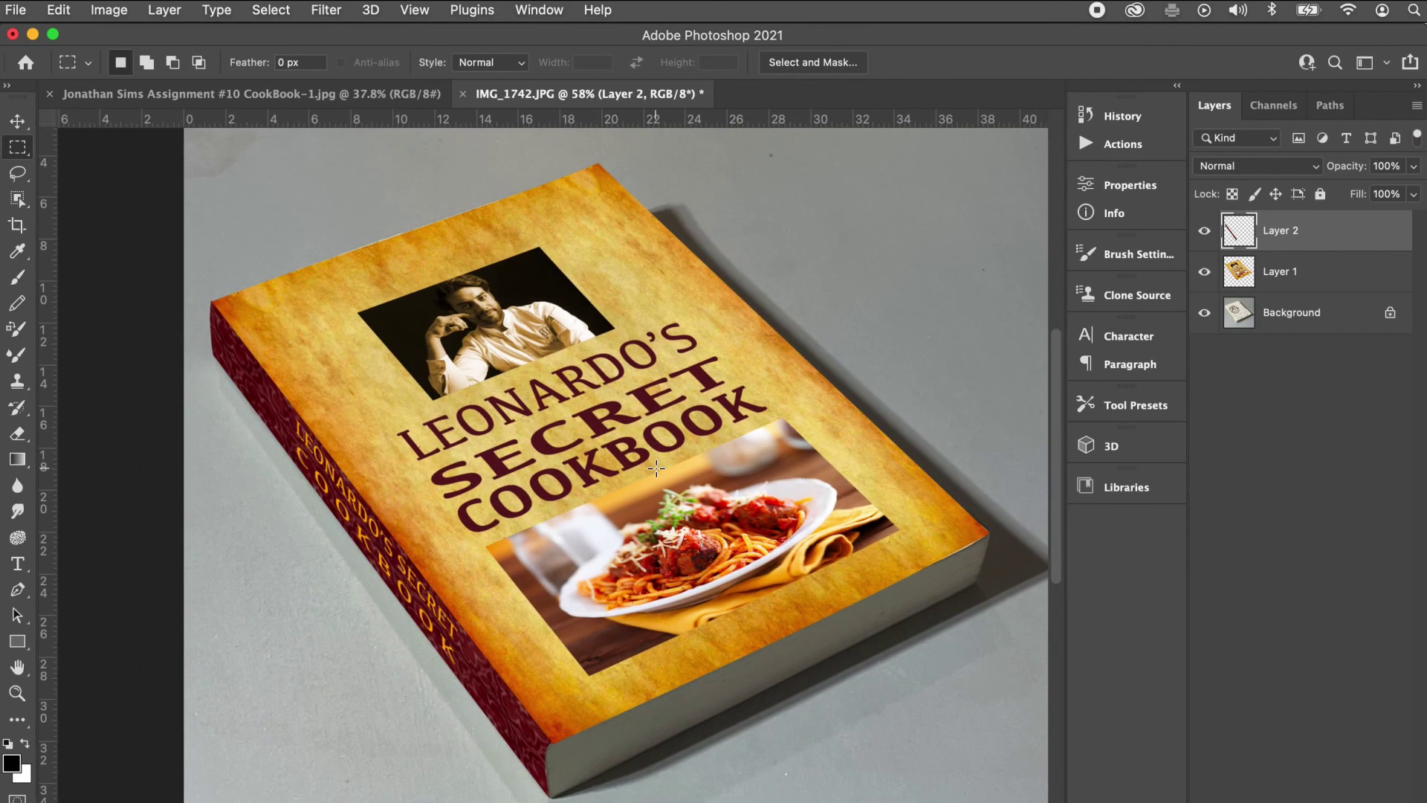